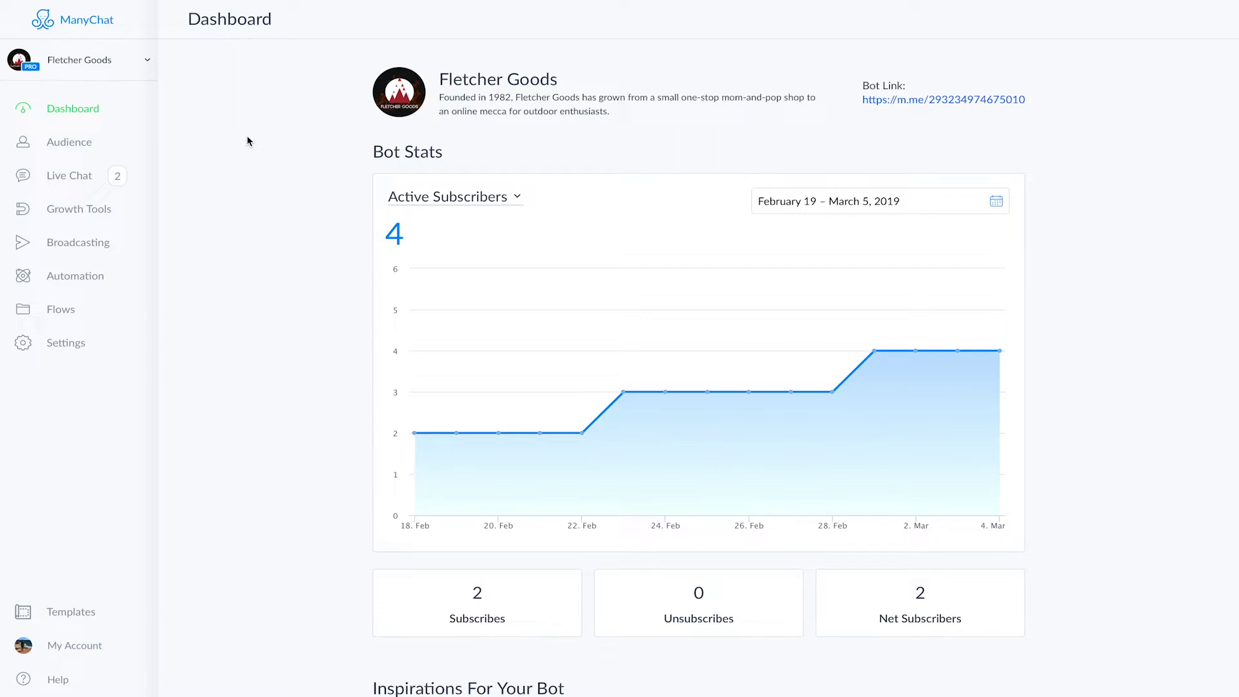
From the Flows list, create a new flow named survey12 and open its editor
click(56, 310)
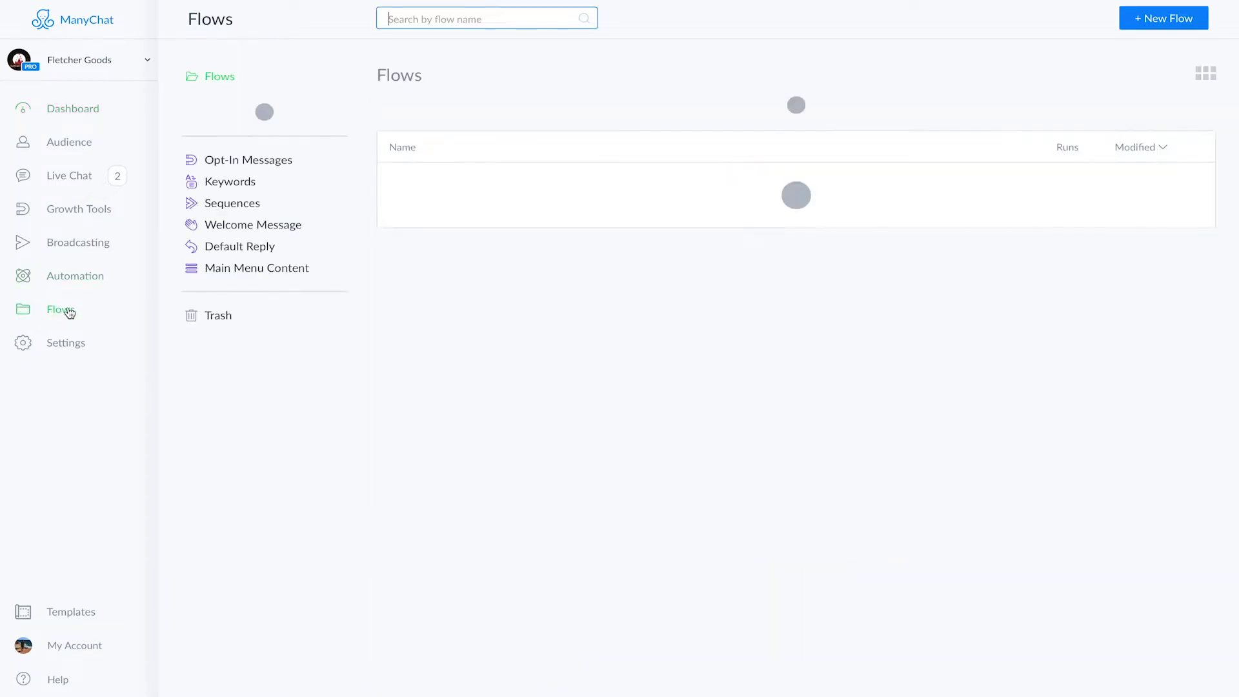
click(1161, 18)
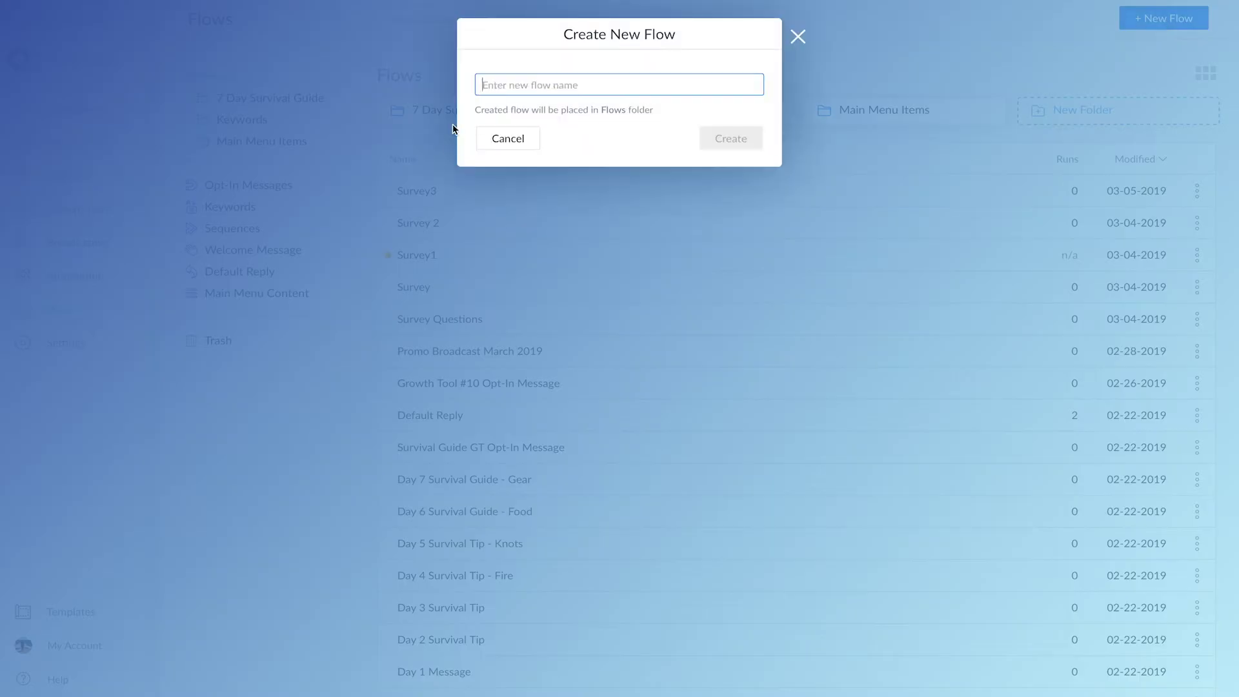
text(survey12)
click(741, 143)
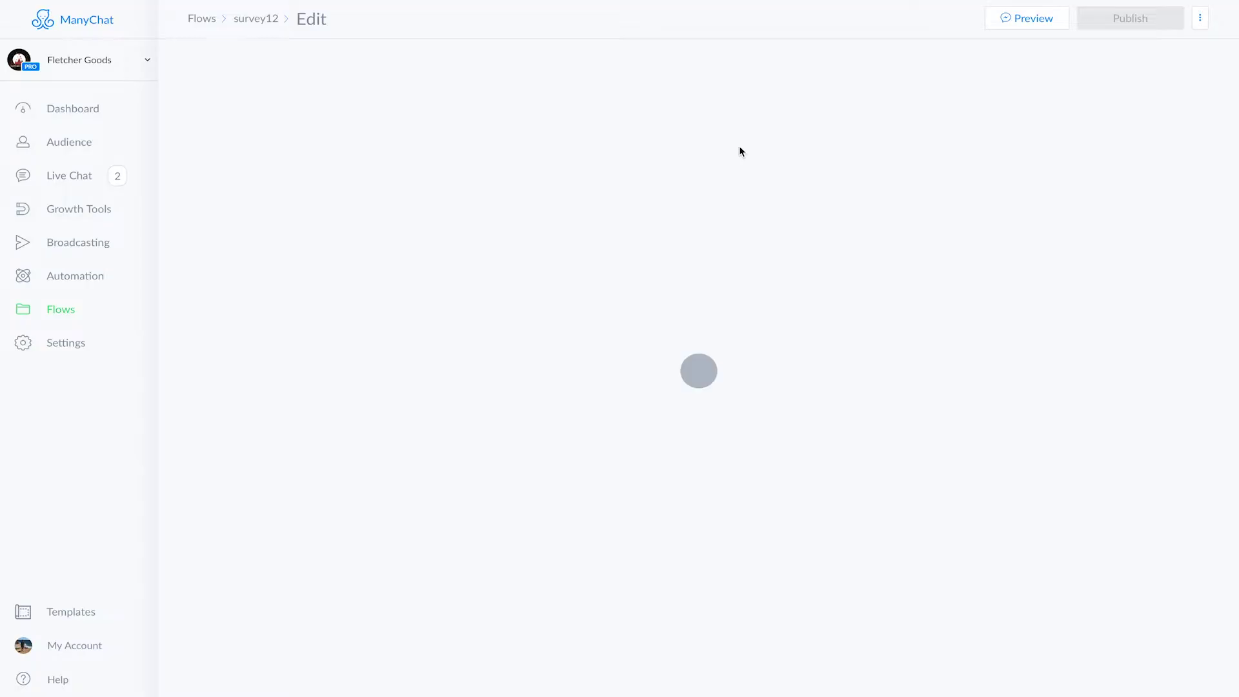
mouse_move(697, 369)
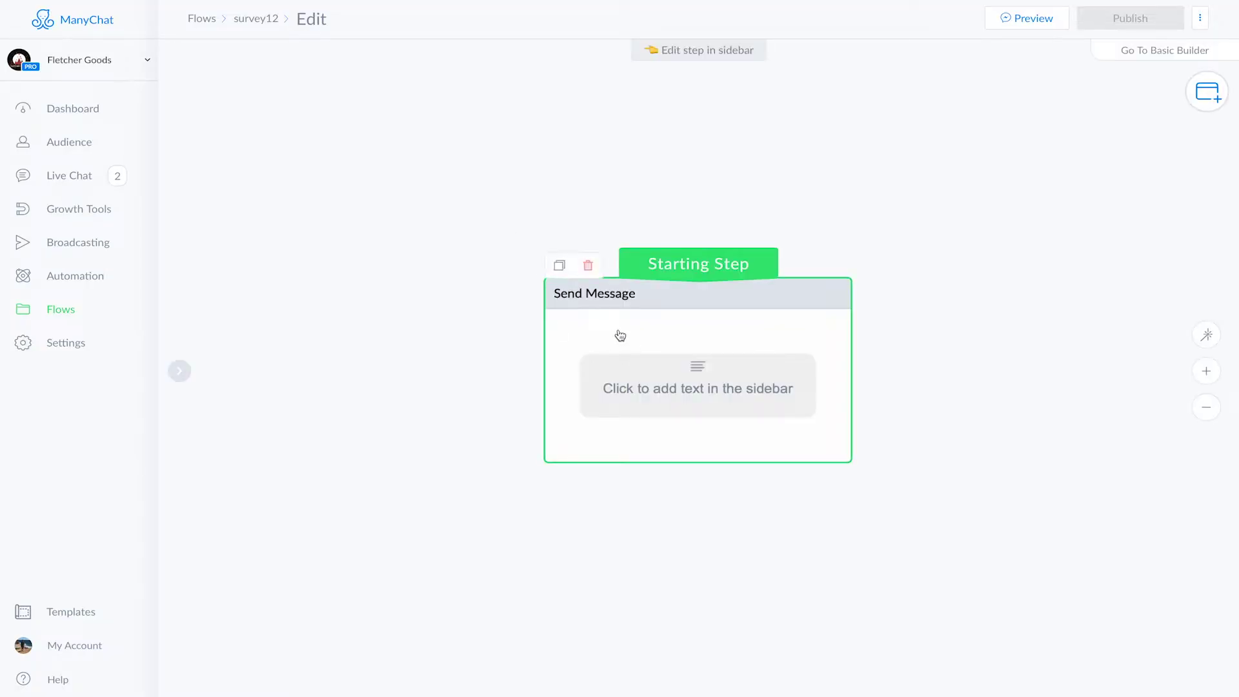
click(667, 386)
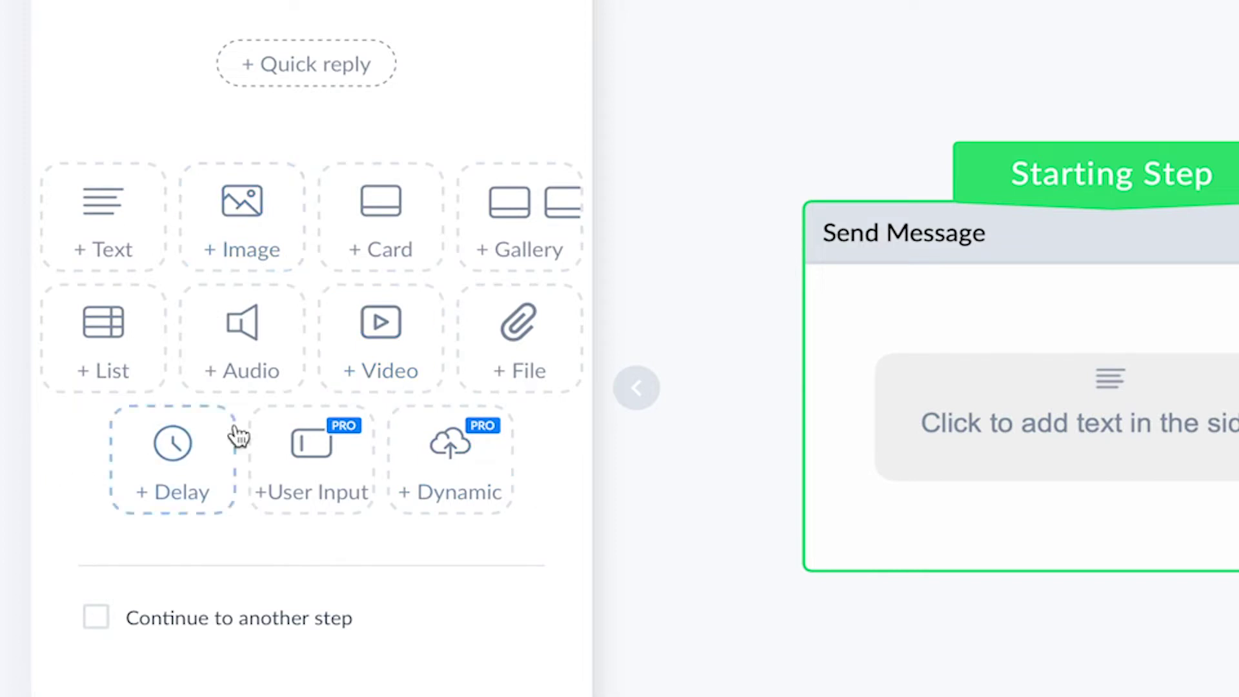
click(270, 121)
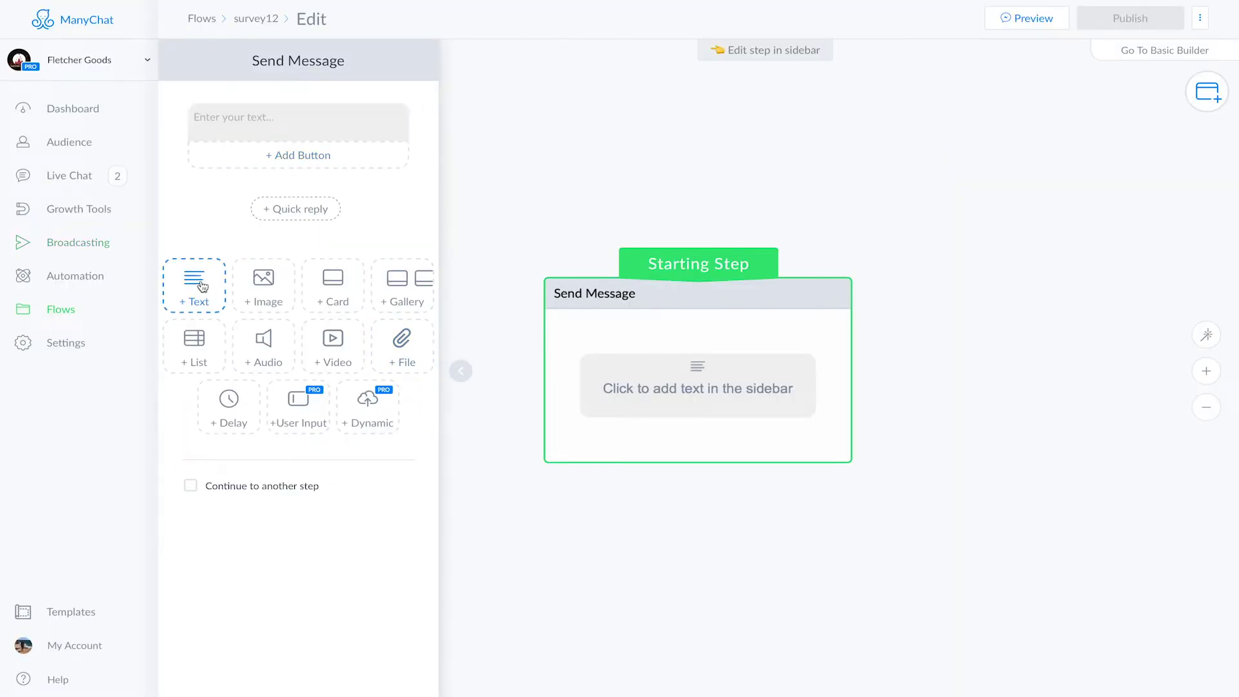
Set the starting message to 'How many times did you go camping last year?' with three buttons
click(223, 116)
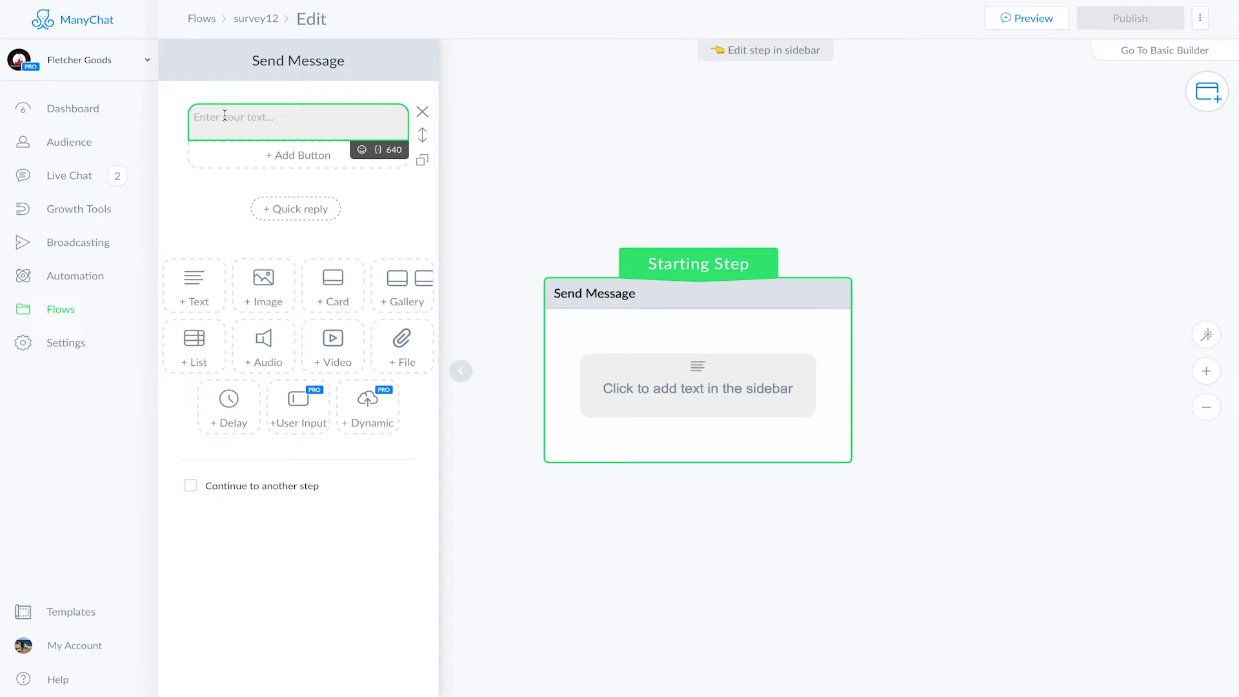
text(How many times d)
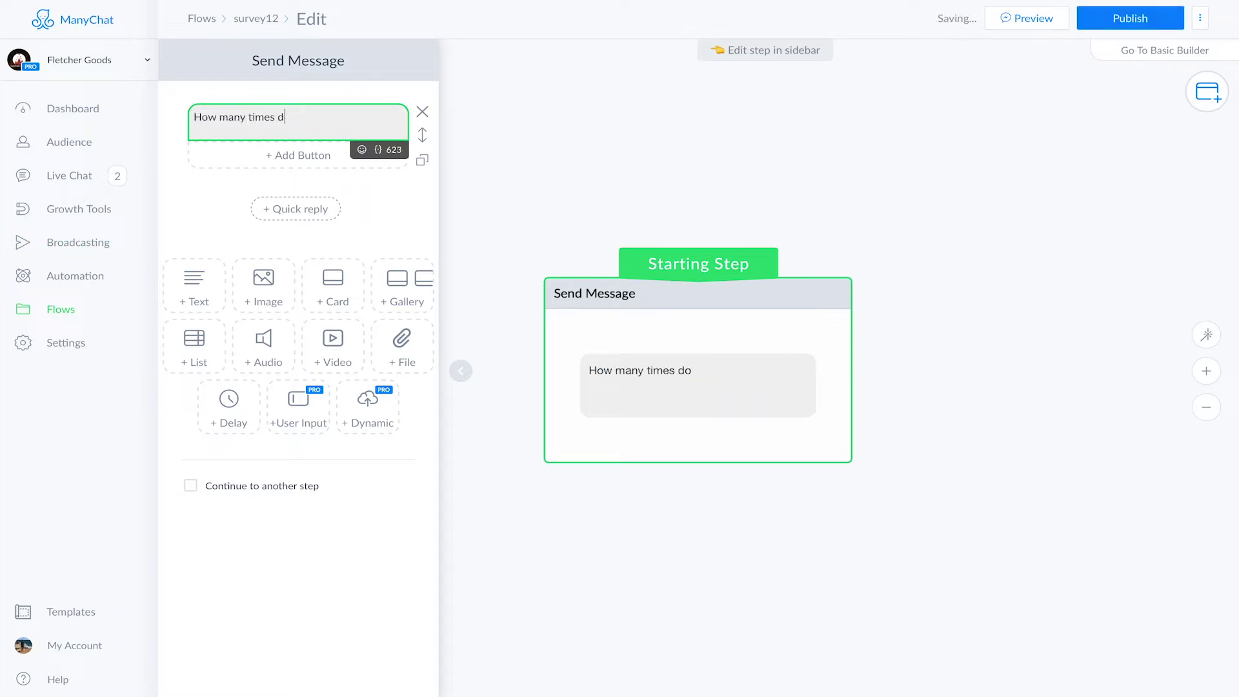
text(id you go camping last )
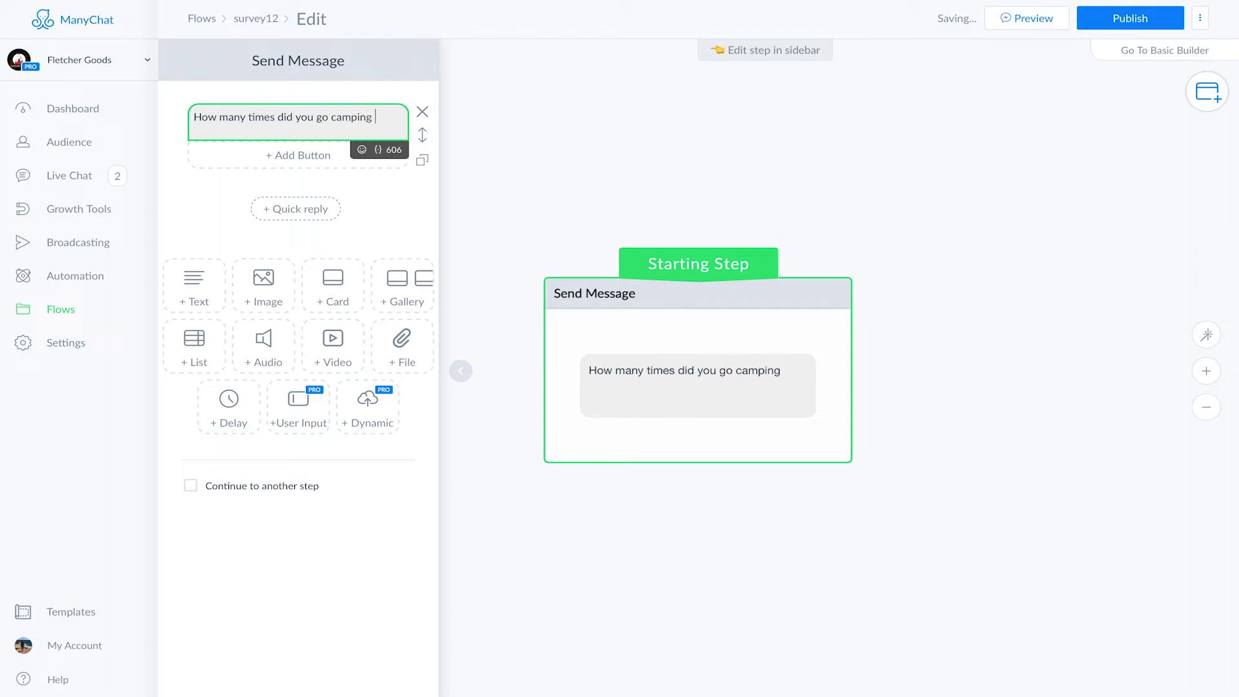
text(year?)
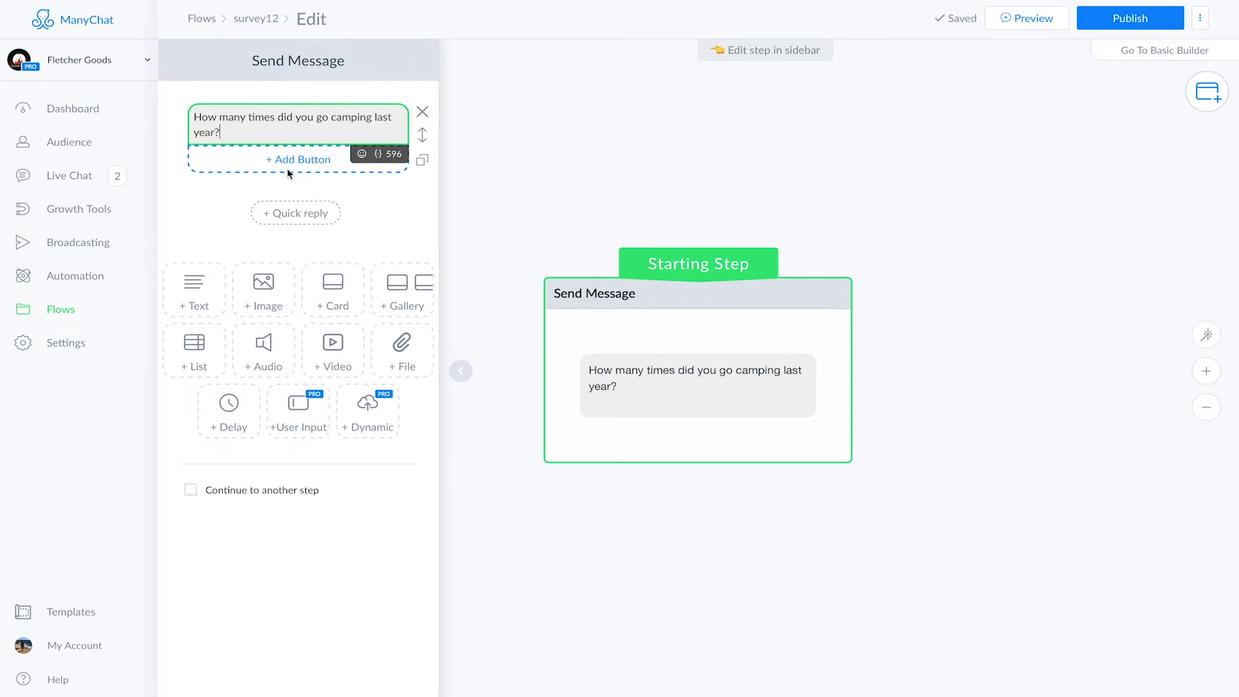
click(288, 172)
click(286, 192)
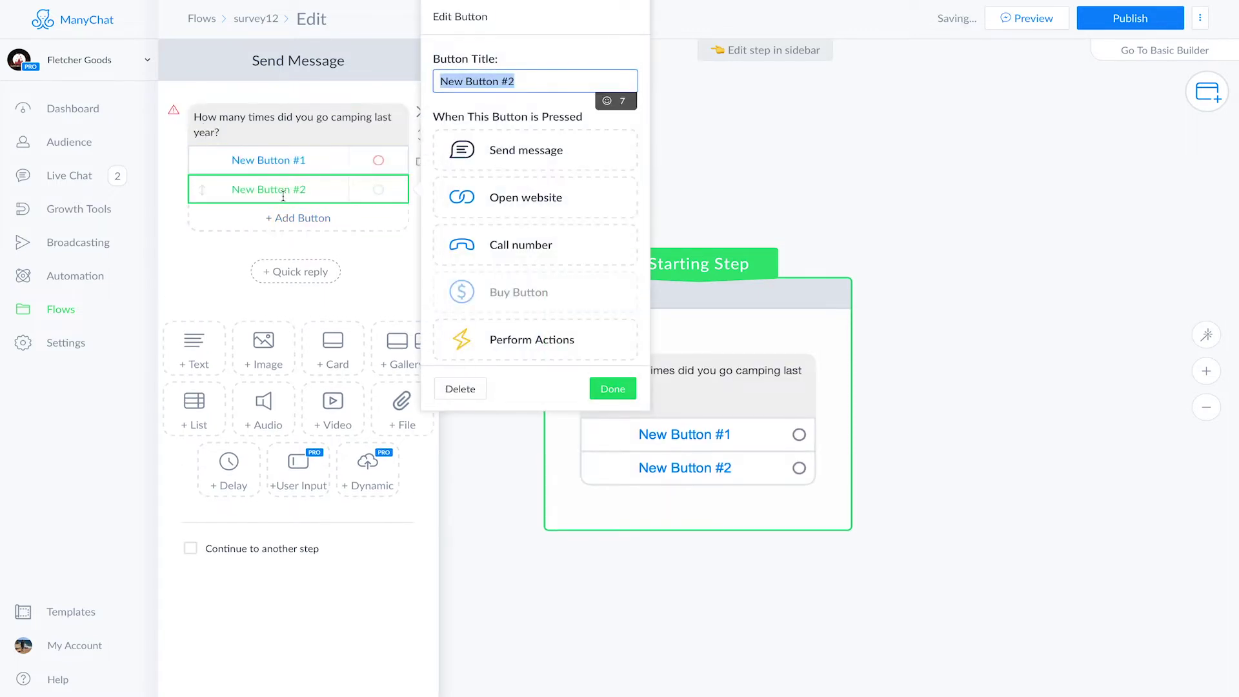
click(282, 215)
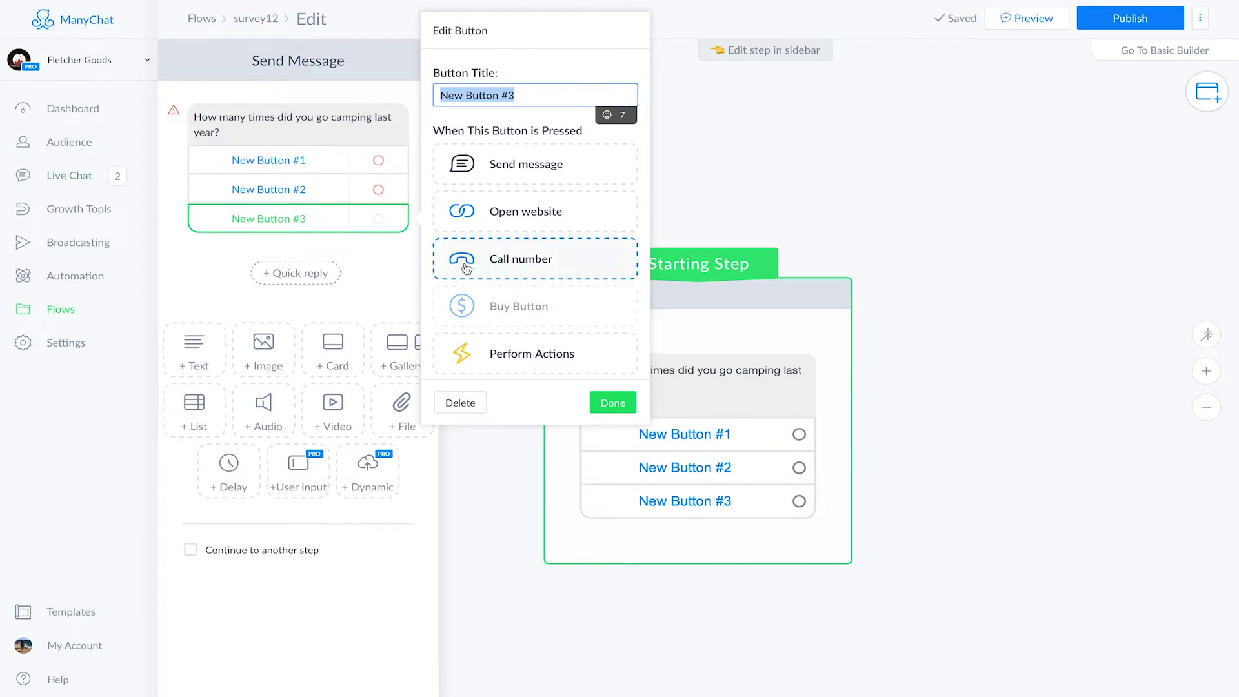
scroll(482, 319, down, 1)
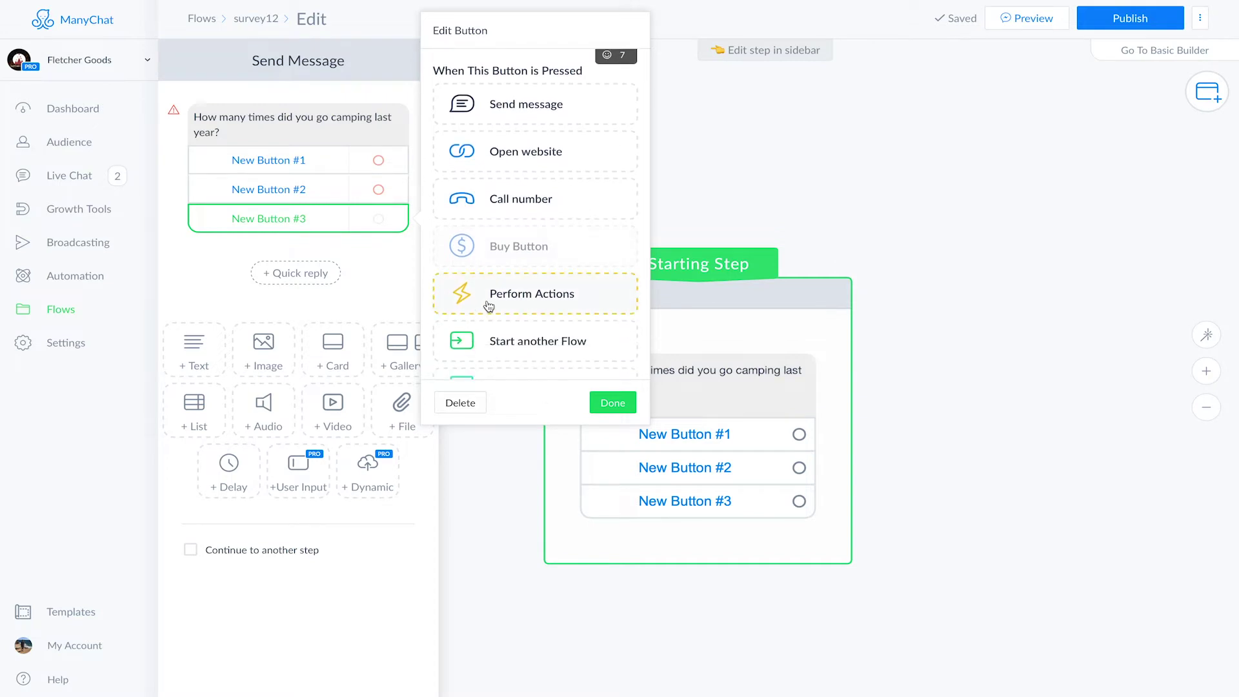
scroll(483, 338, down, 1)
scroll(488, 333, down, 1)
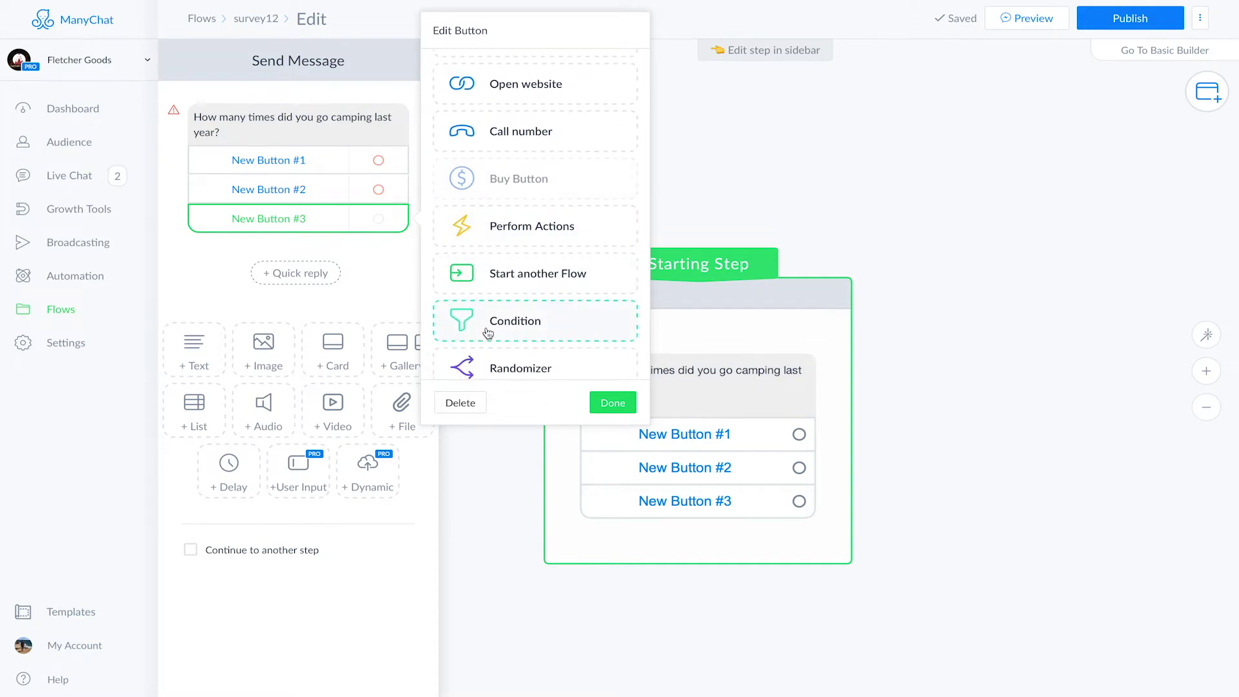
click(306, 279)
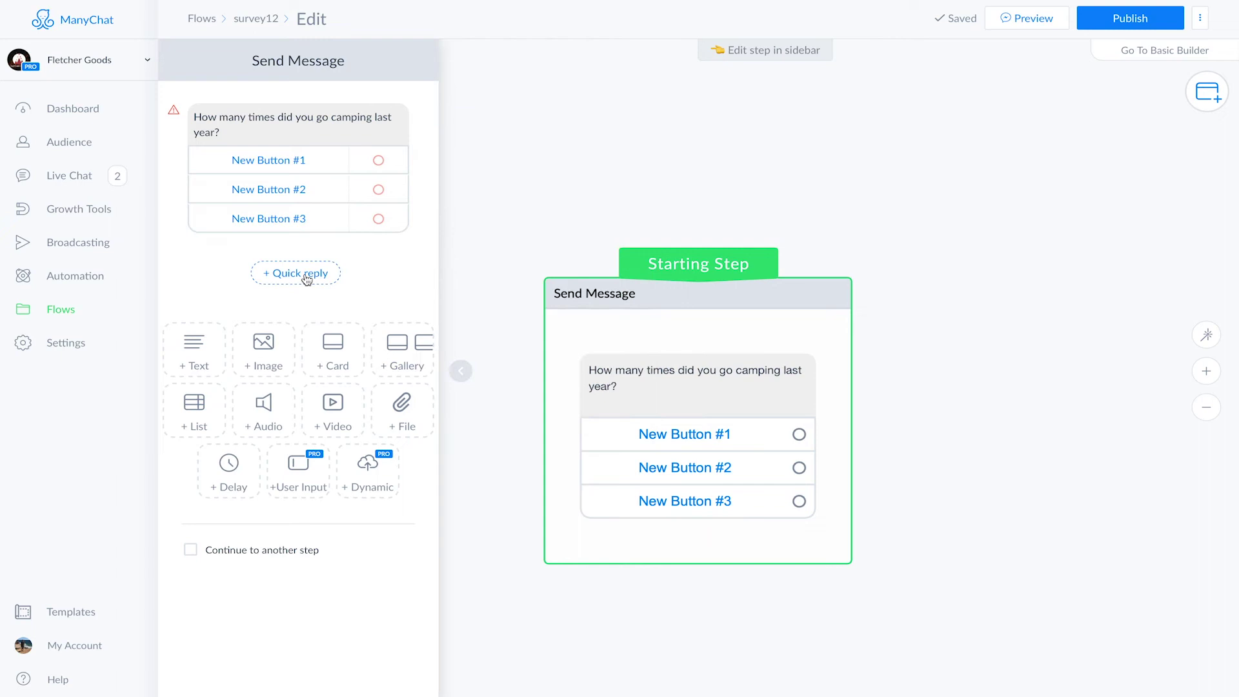
click(306, 279)
scroll(486, 378, down, 1)
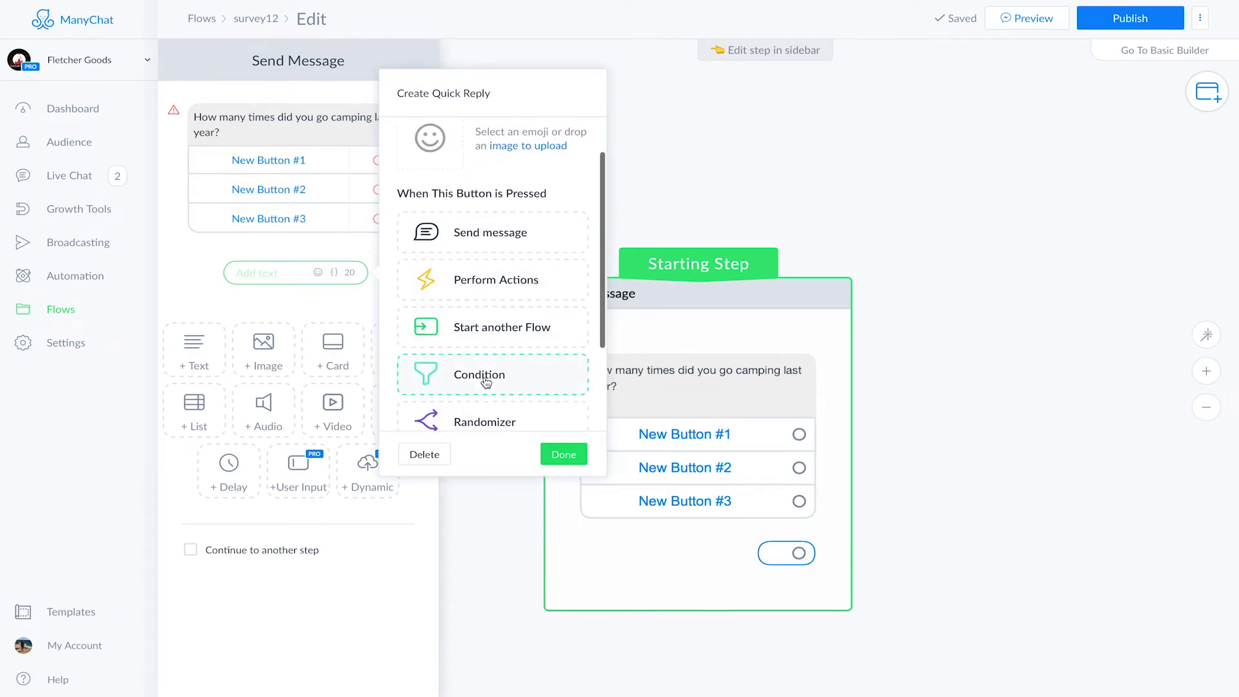
scroll(486, 383, down, 1)
scroll(487, 382, down, 2)
scroll(488, 387, down, 1)
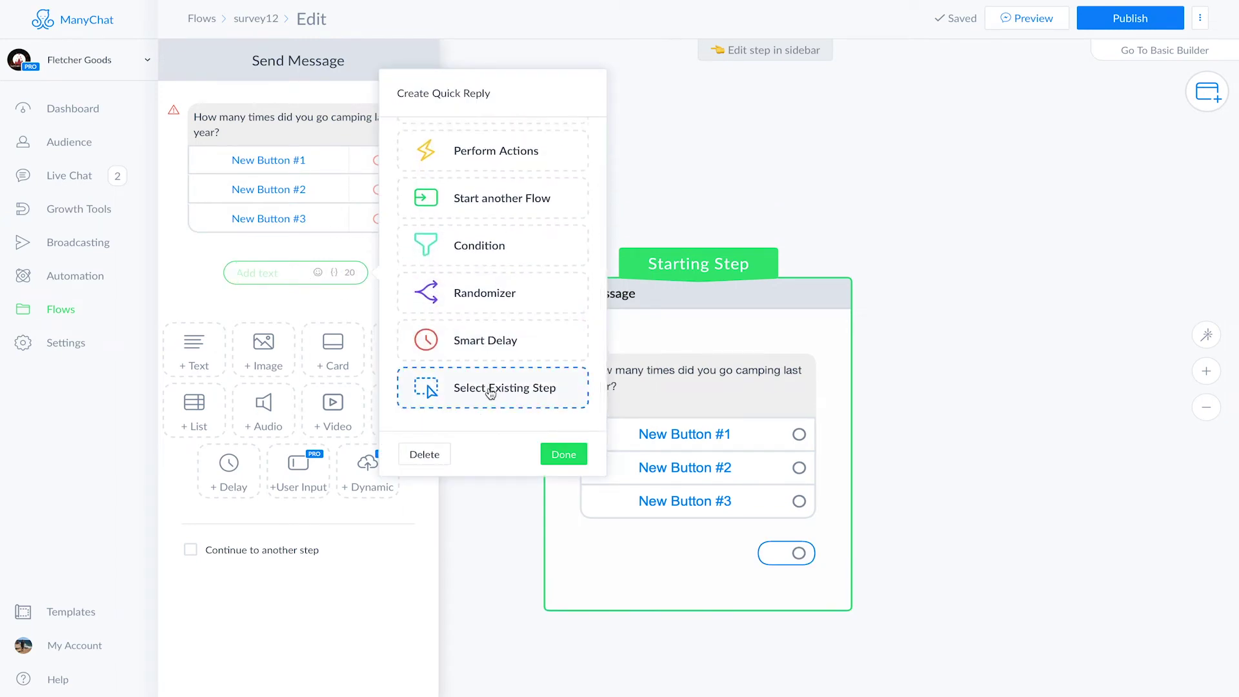
click(424, 453)
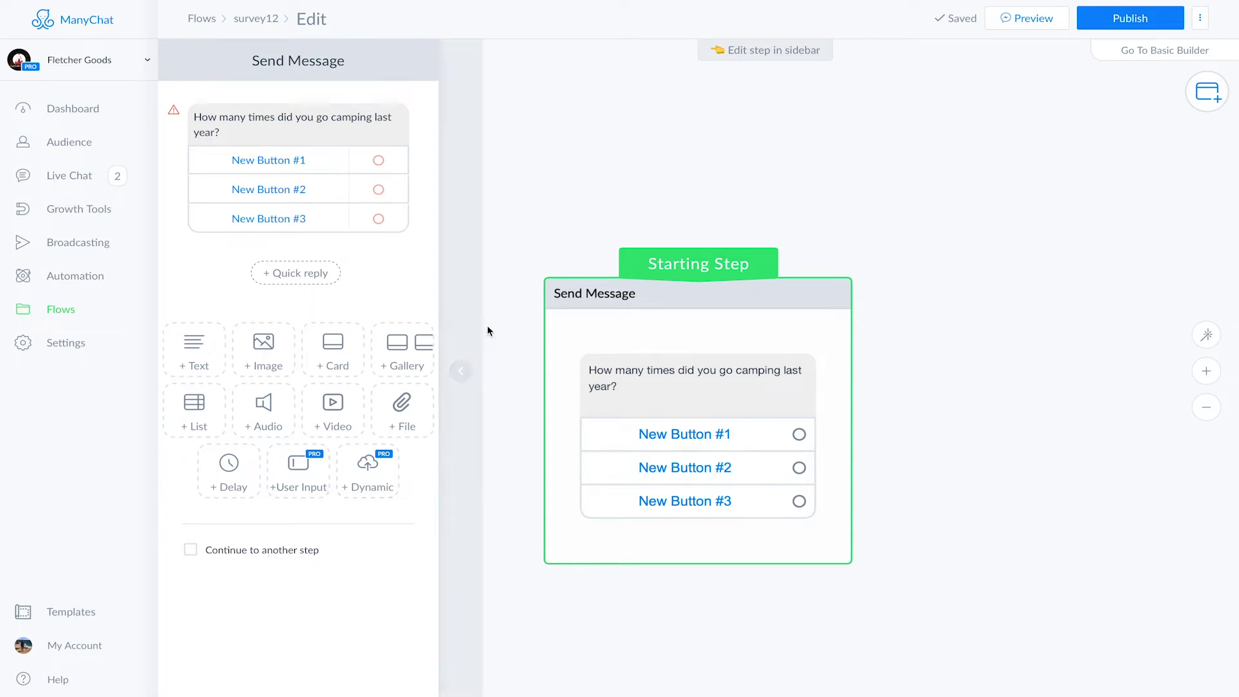
mouse_move(701, 436)
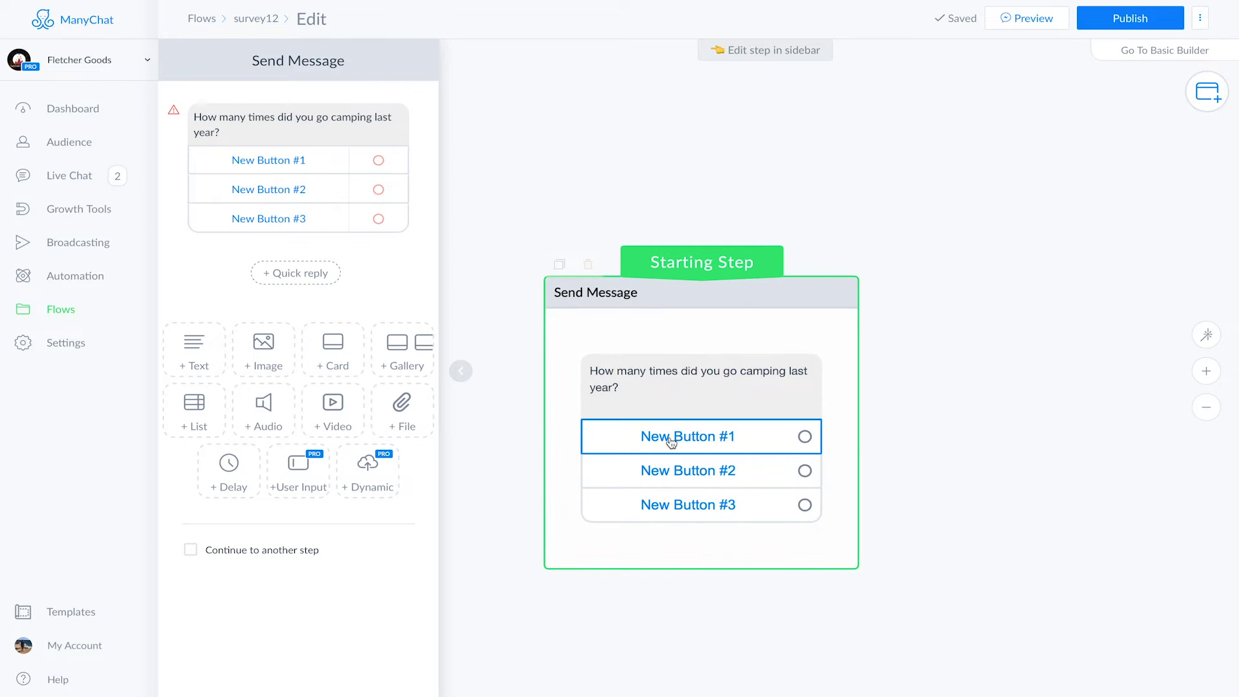
Title the buttons 0-5, 6-11 and 12+, linking 0-5 to an Actions step, and open its settings
click(291, 161)
text(0-5)
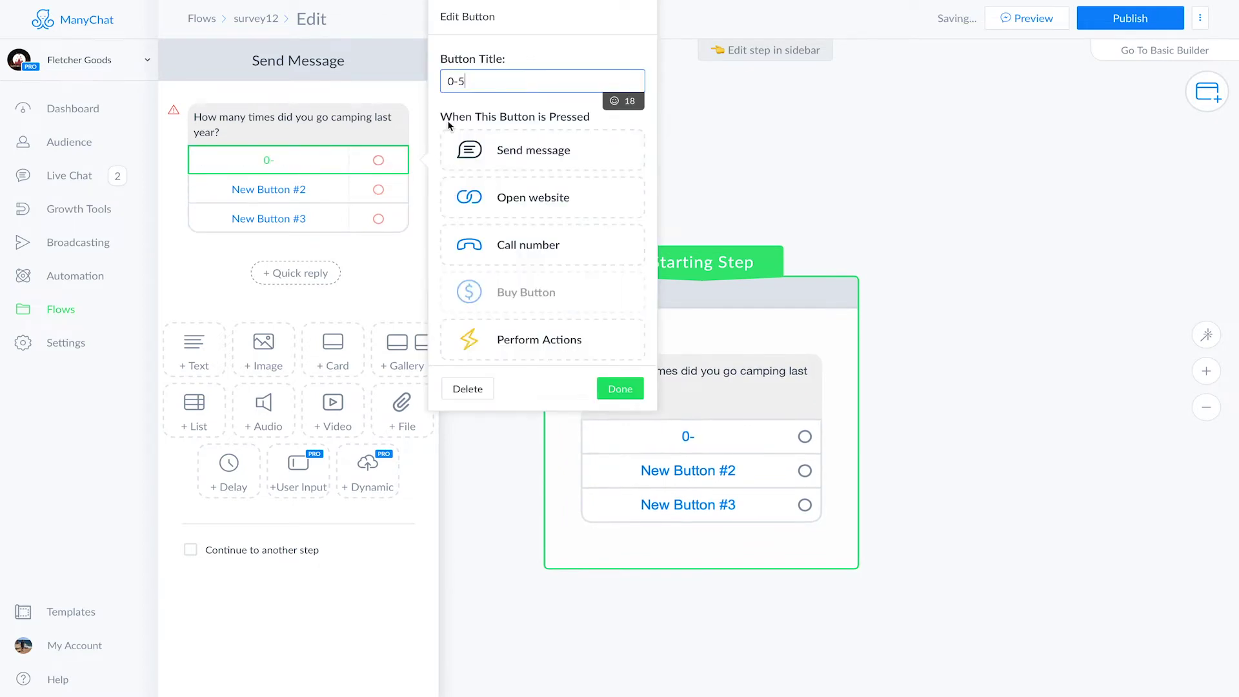
click(508, 336)
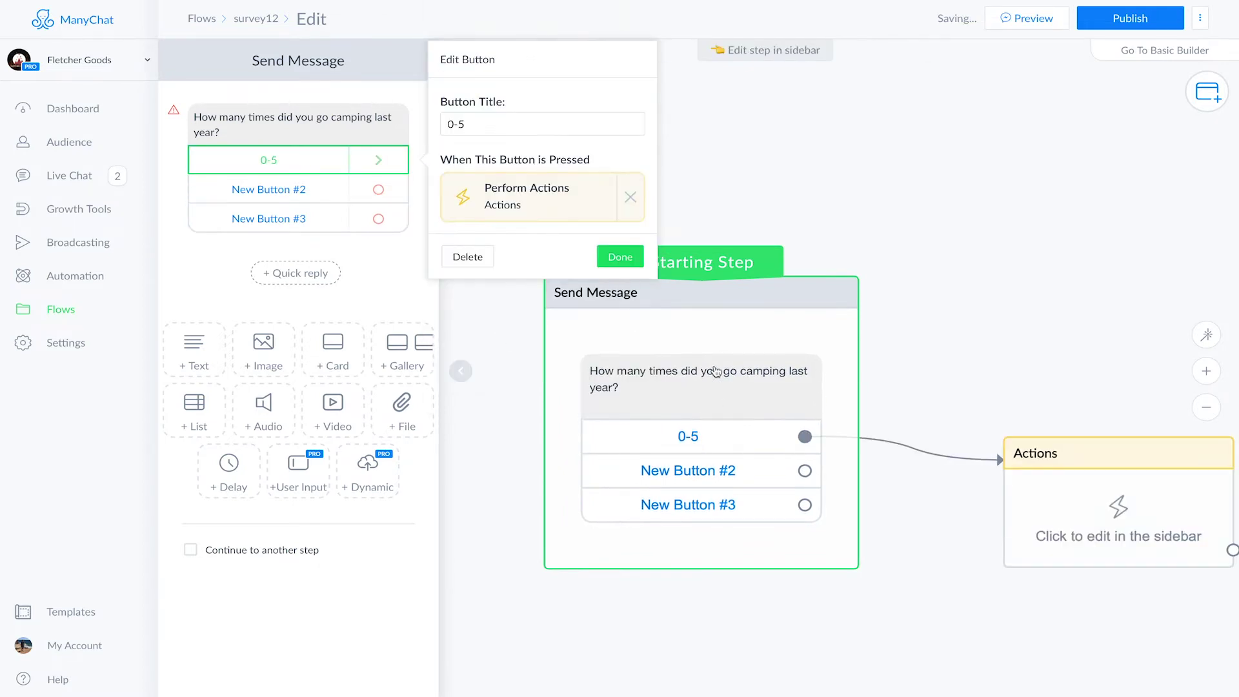
click(281, 189)
text(6-11)
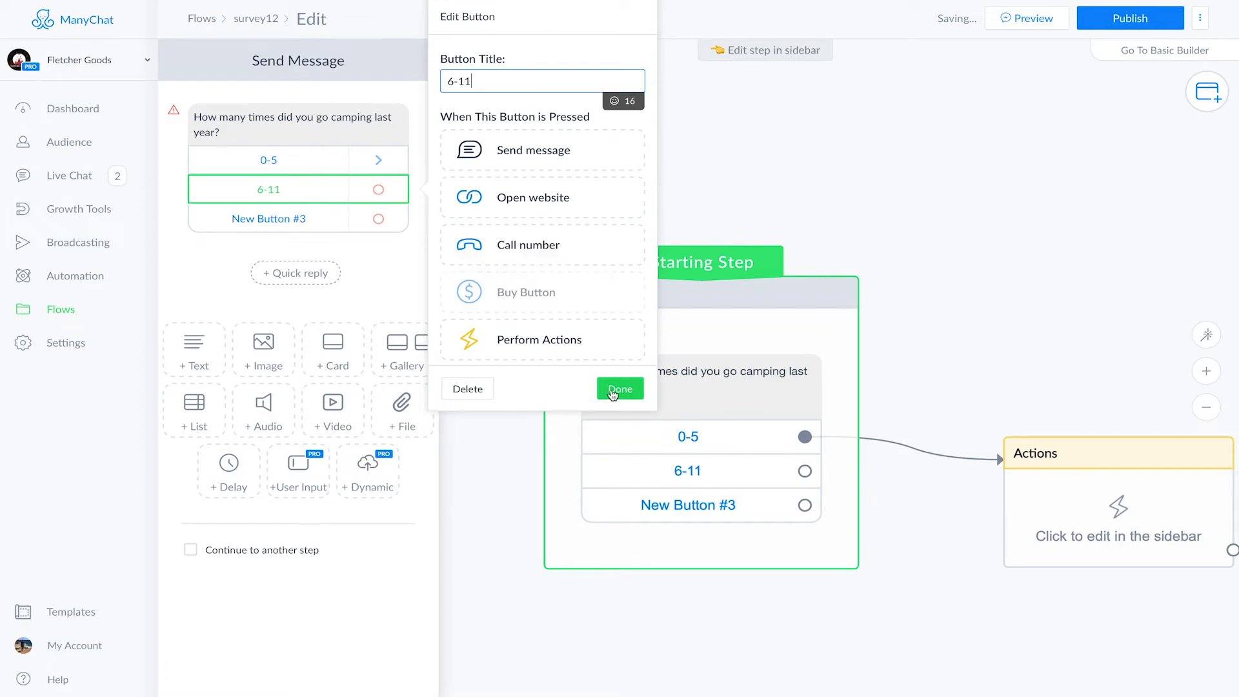
key(Return)
text(12)
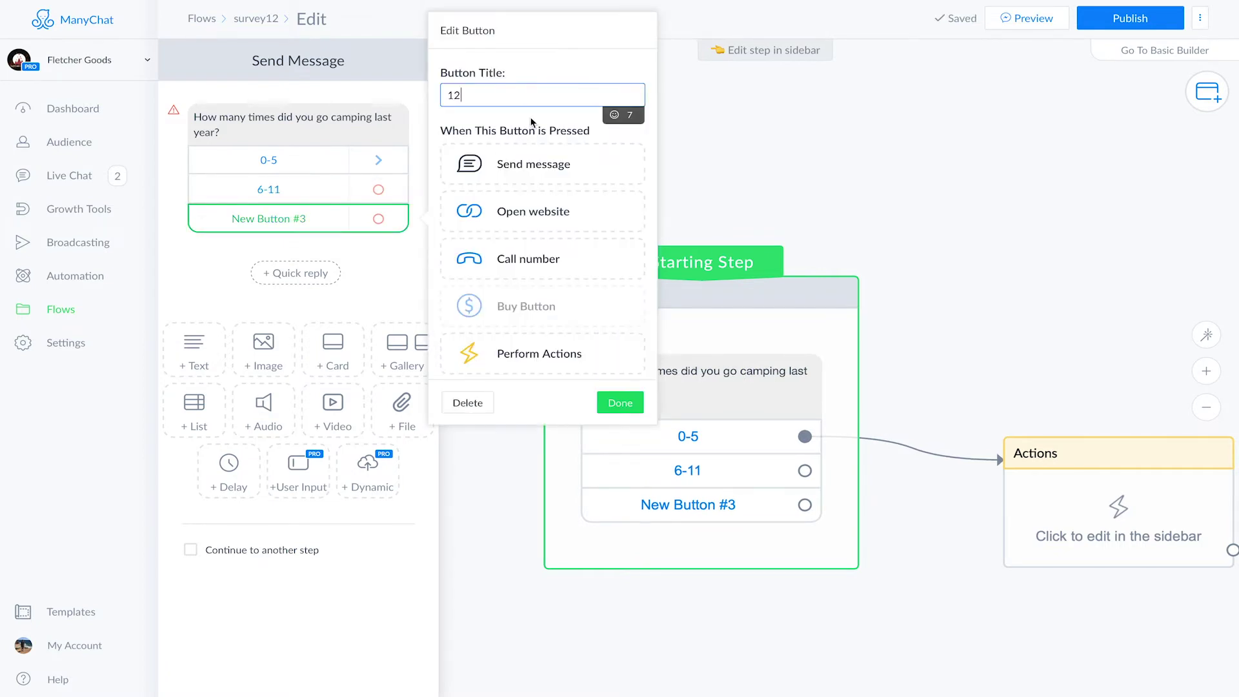
text(+)
click(612, 403)
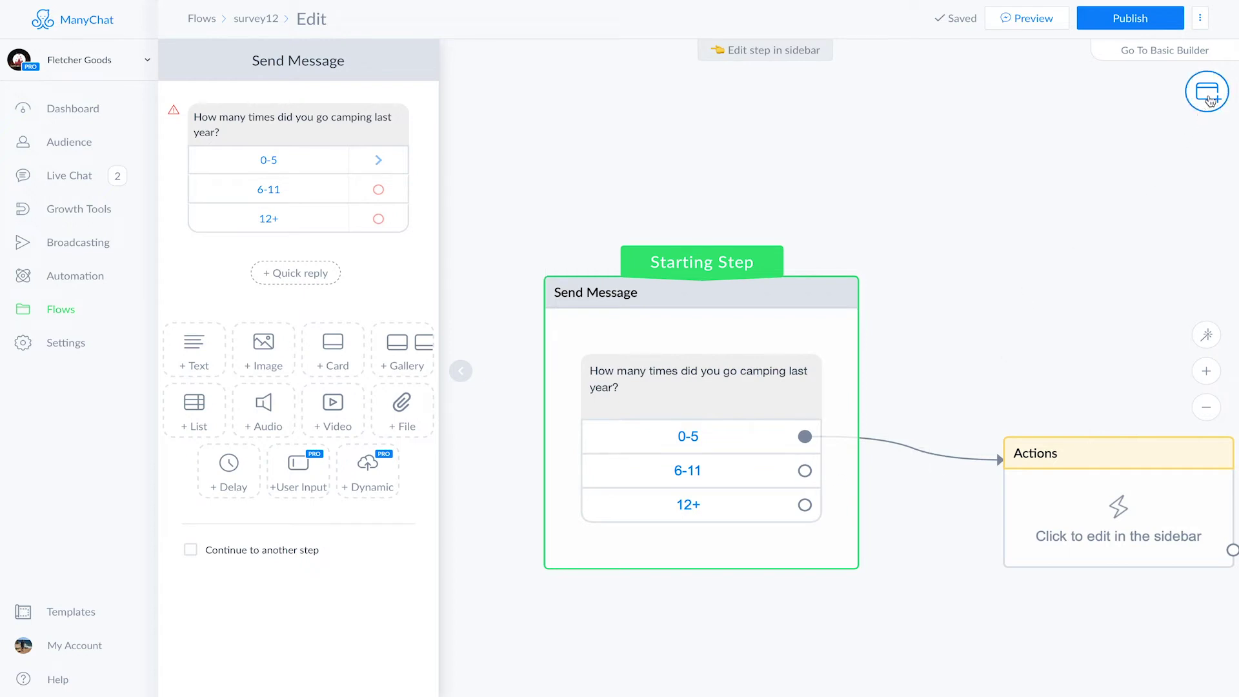
click(1021, 494)
click(1196, 115)
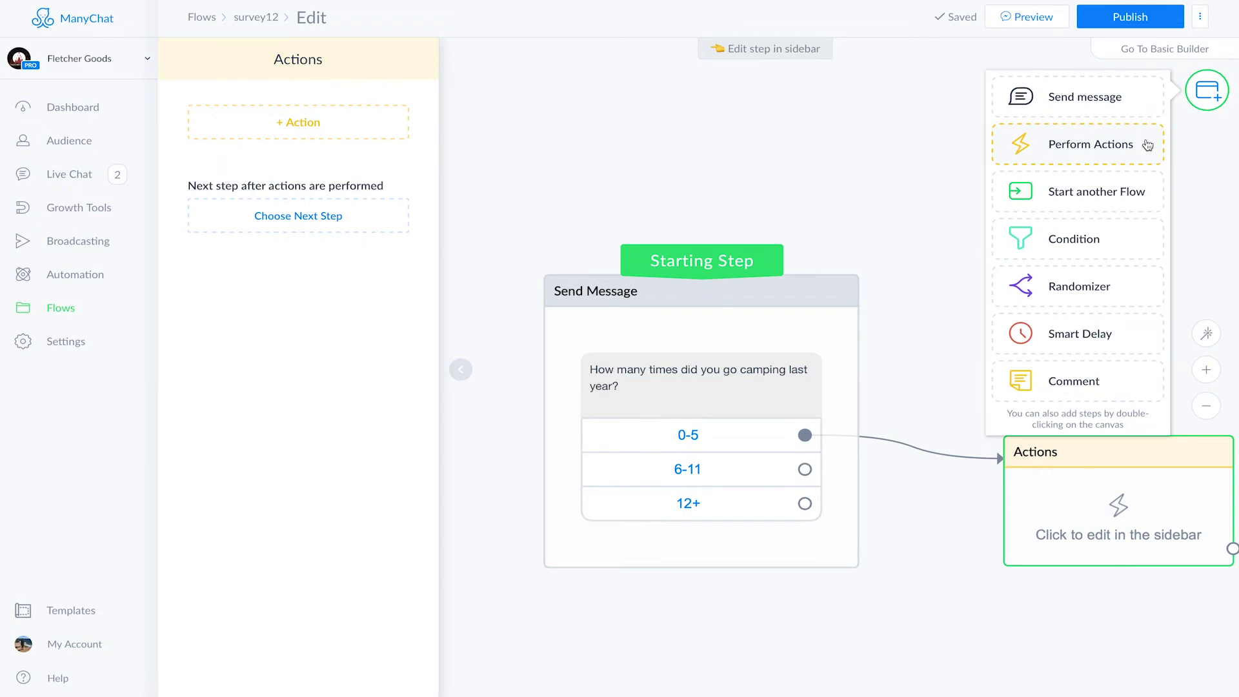
Add the 0-5 tag to the Actions step after the 0-5 answer
click(932, 249)
click(1022, 506)
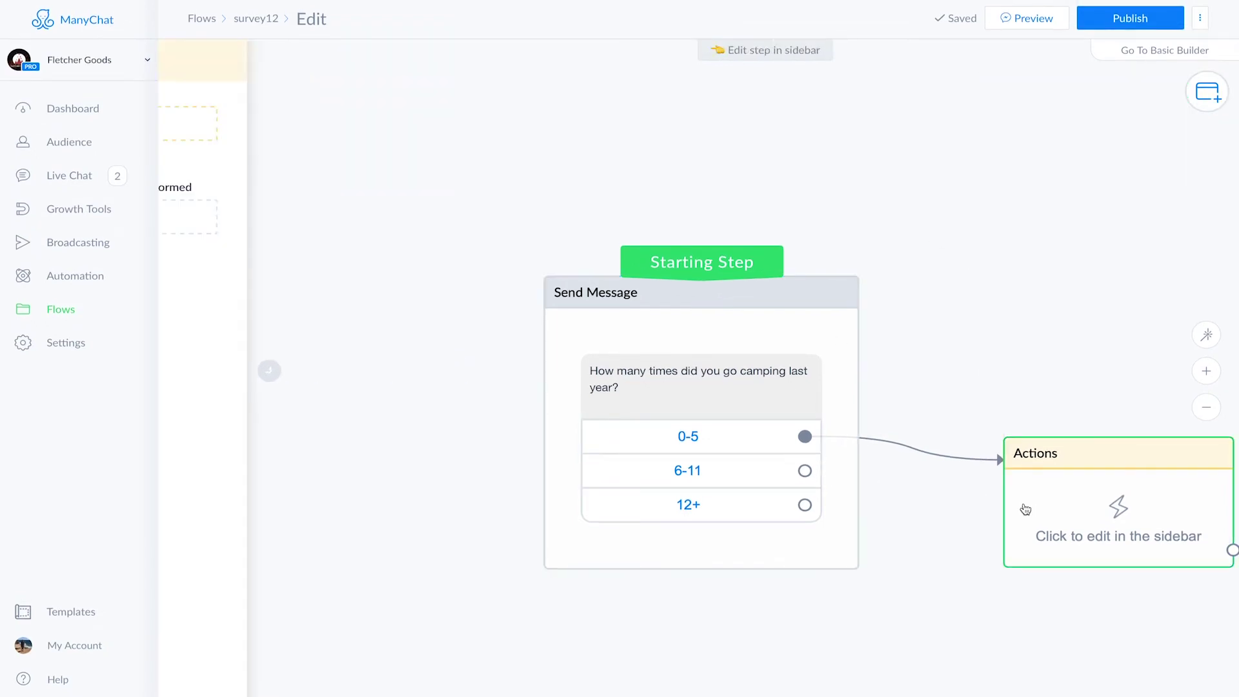
click(351, 136)
click(262, 157)
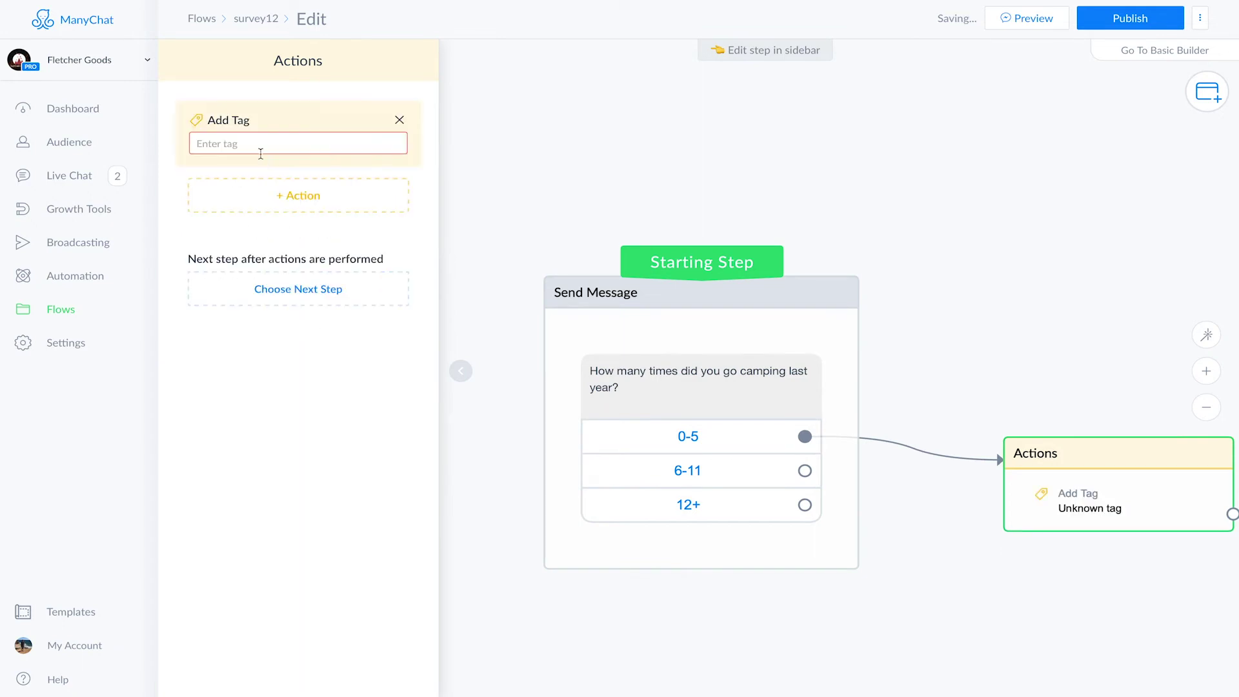
click(272, 293)
text(0-5)
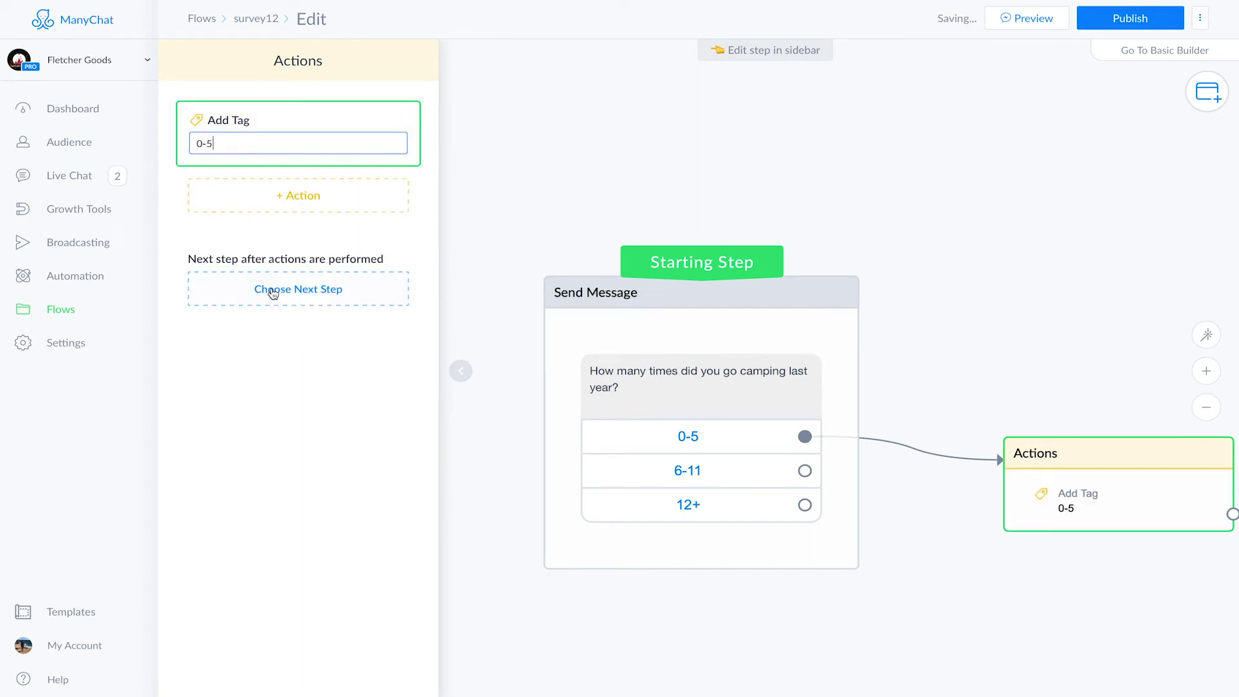
Link the 6-11 answer to a new Actions step that applies the 6-10 tag
click(804, 470)
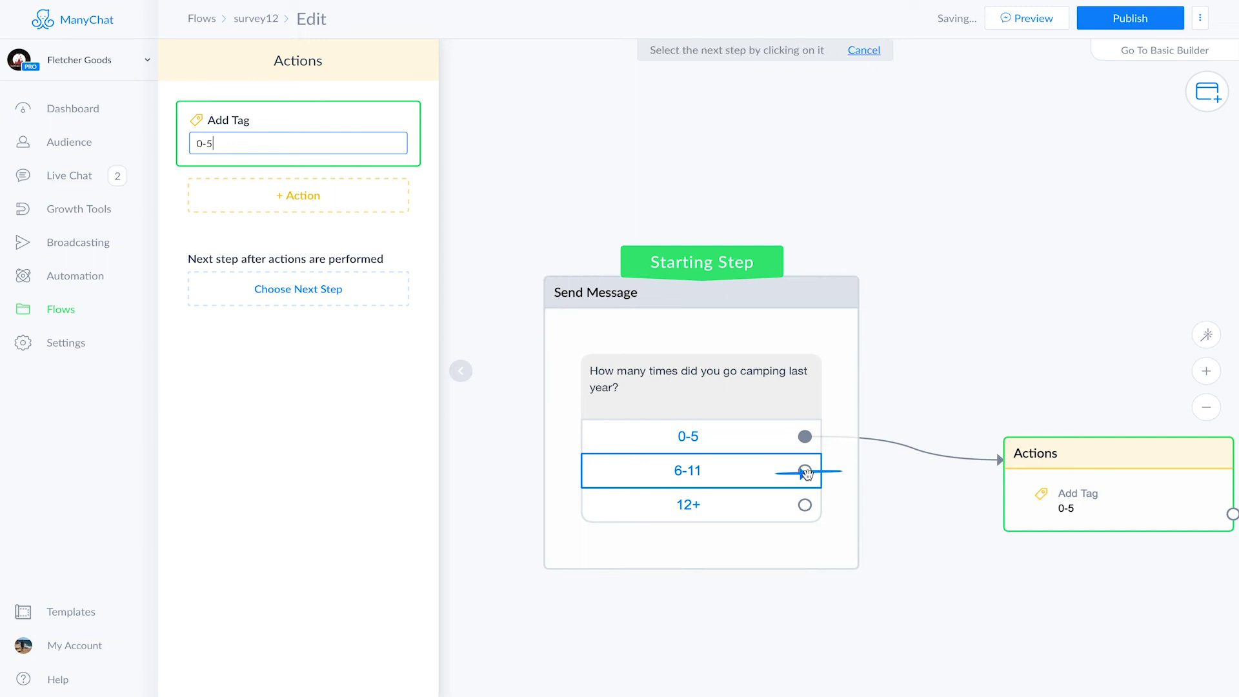
click(919, 577)
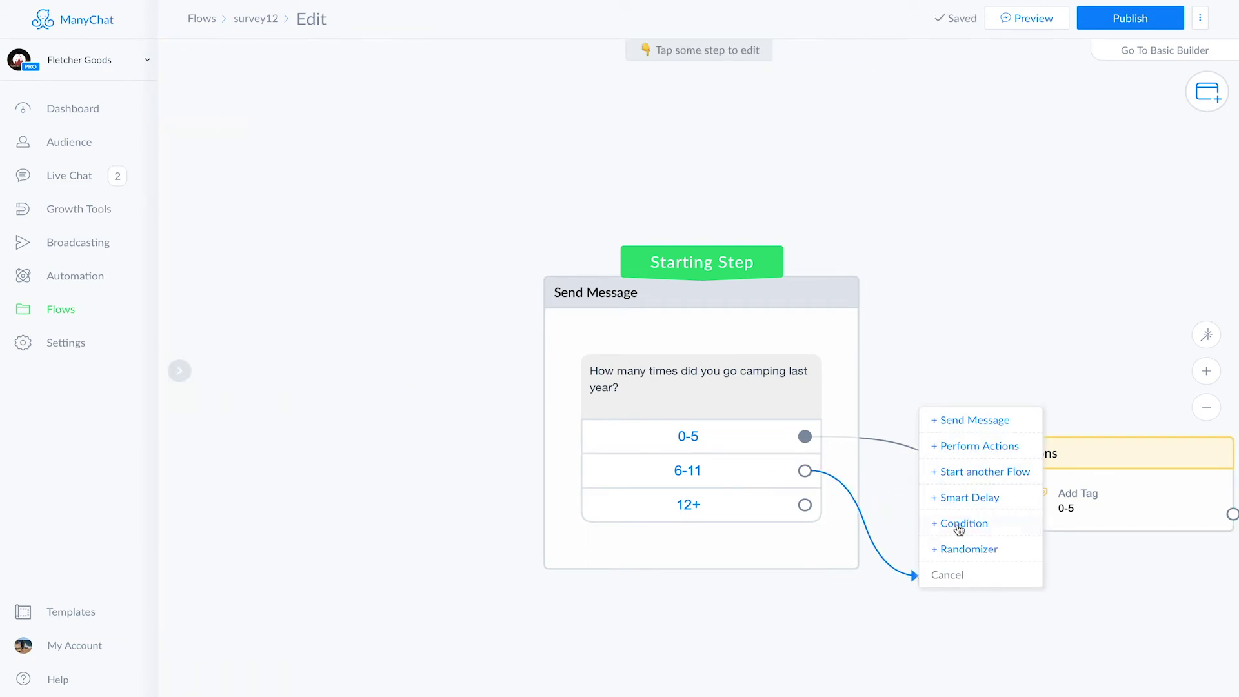
click(954, 450)
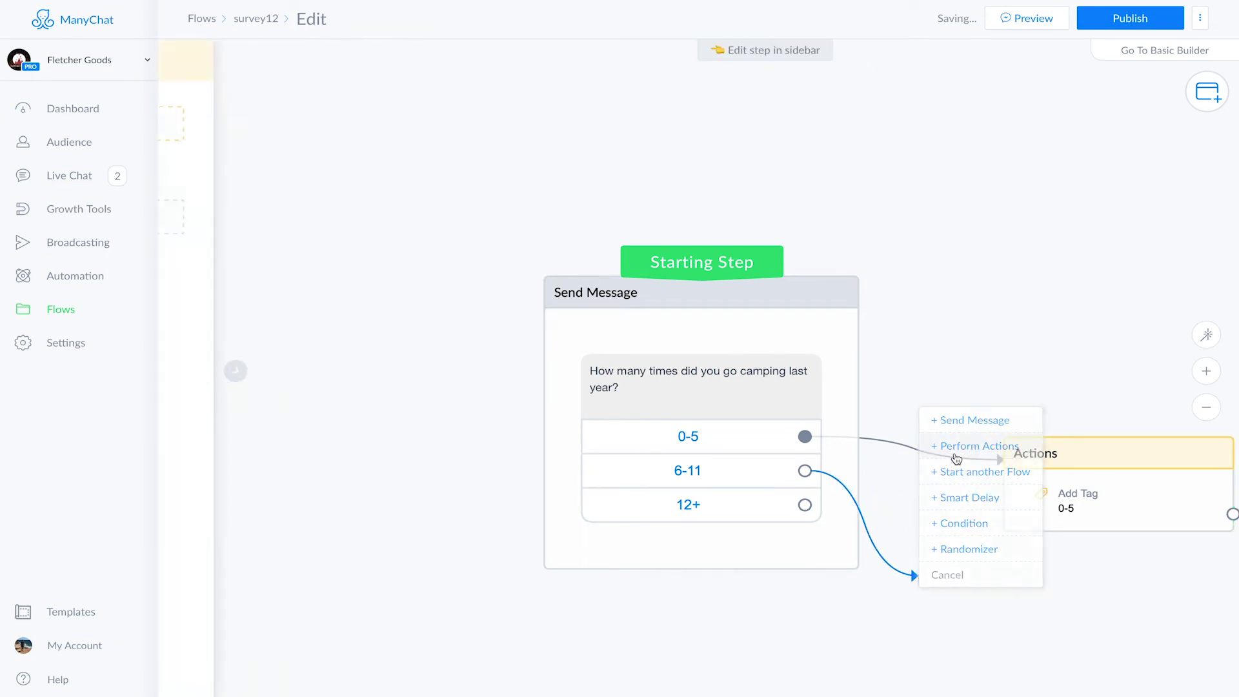
click(299, 123)
click(304, 157)
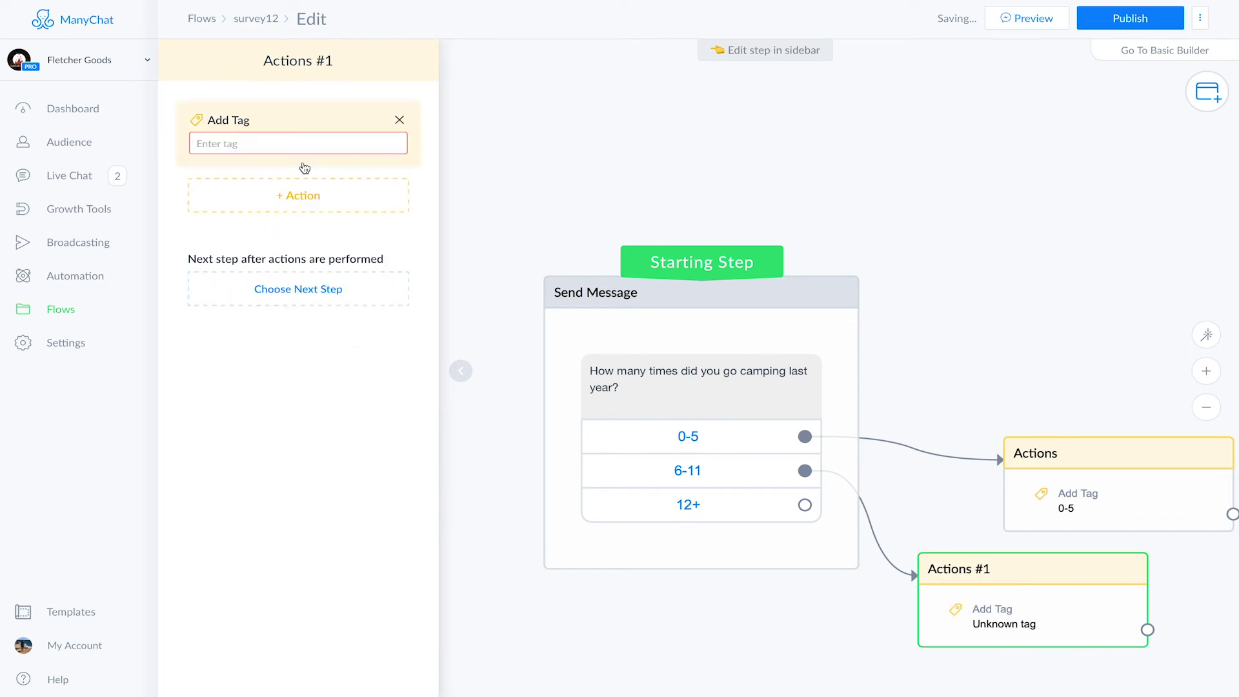
click(268, 272)
text(6-10)
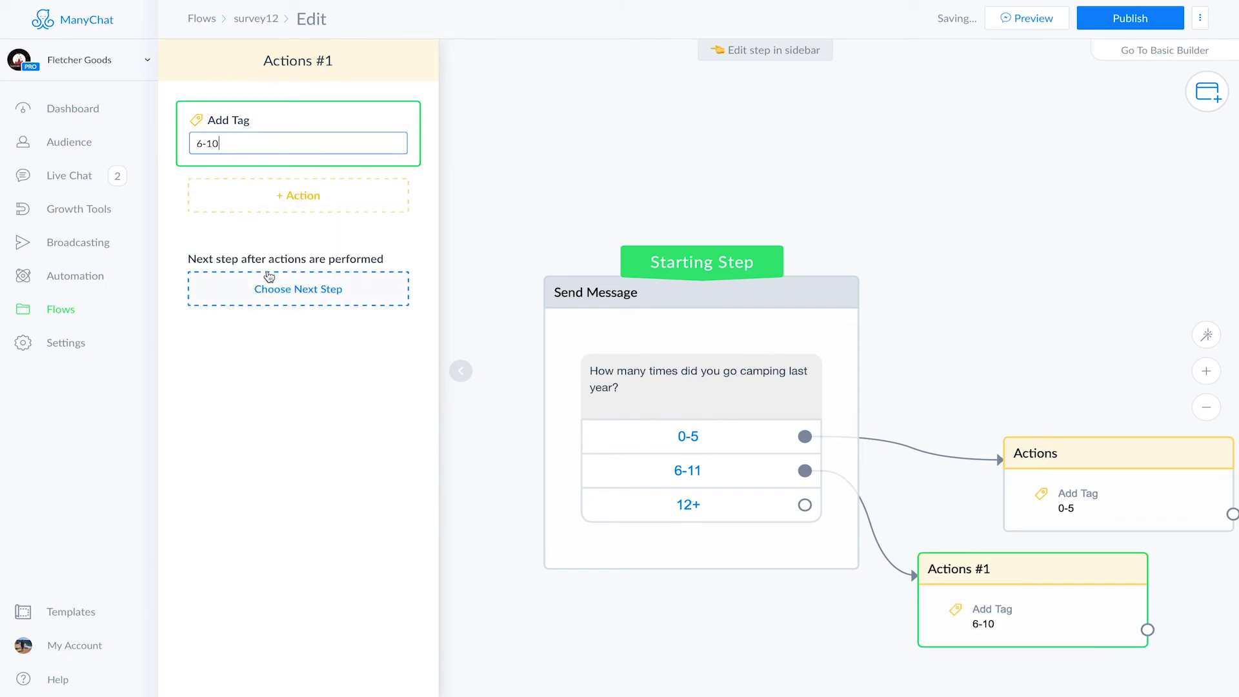
Link the 12+ answer to a new Actions step that applies the 11+ tag
drag(803, 504, 846, 656)
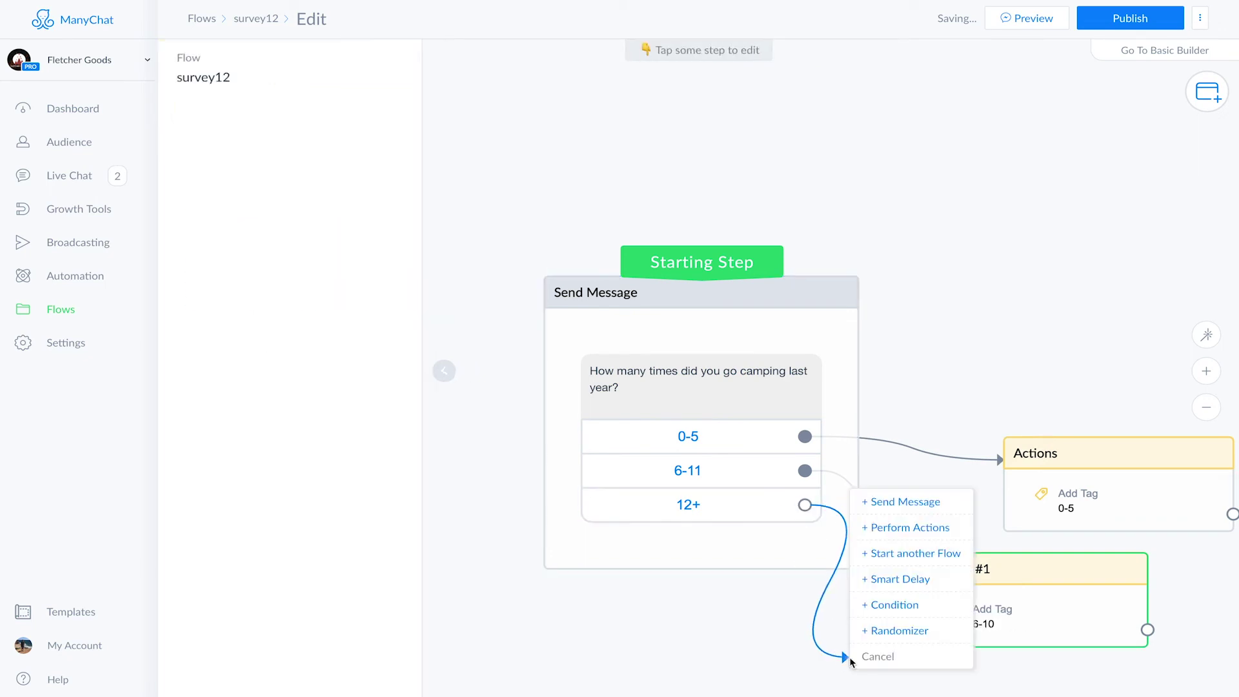
click(895, 529)
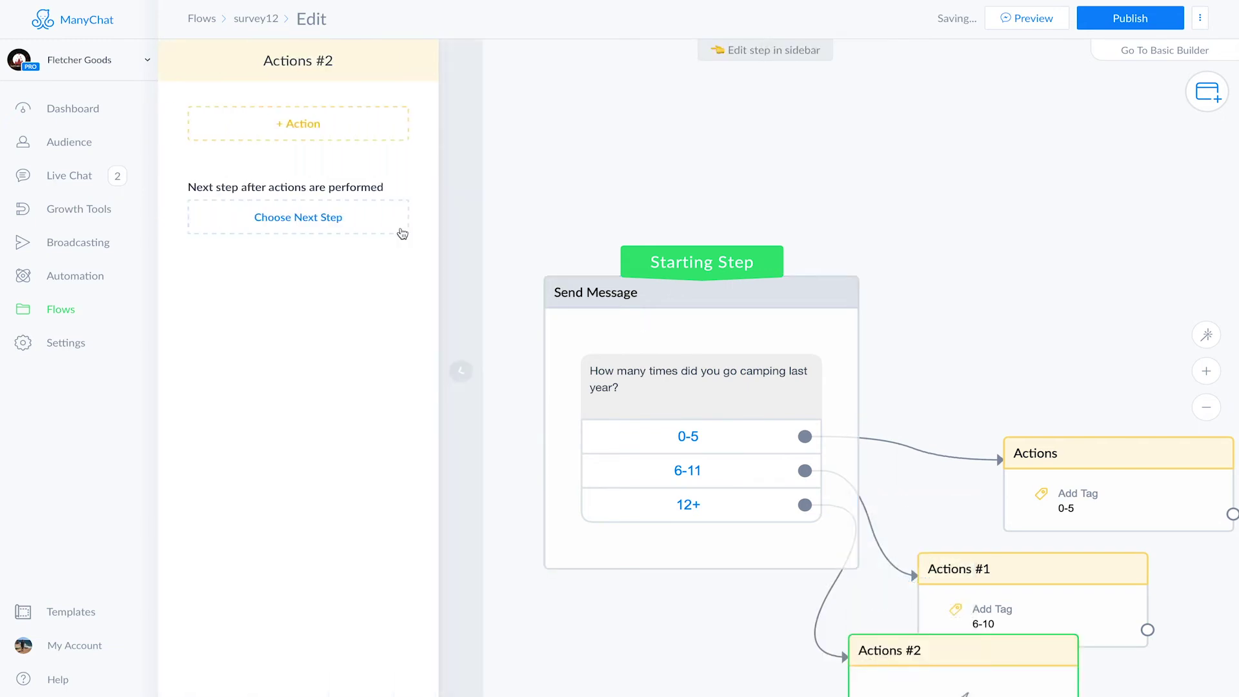
click(316, 129)
click(307, 161)
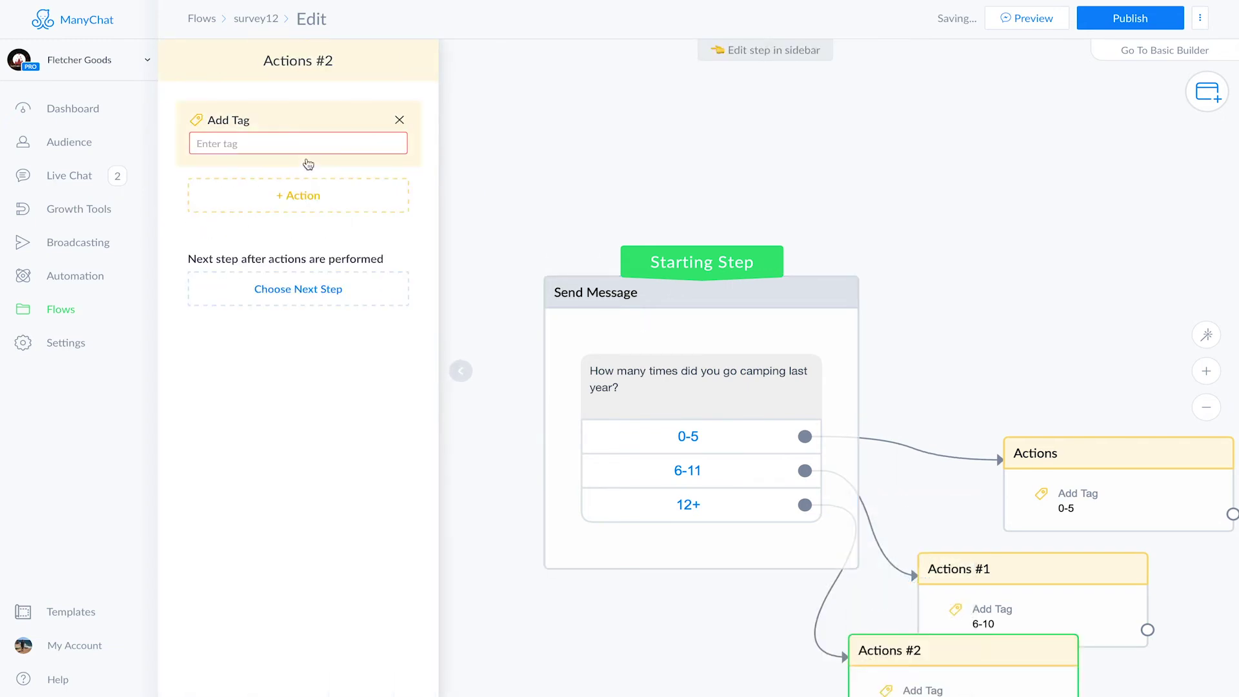
click(303, 147)
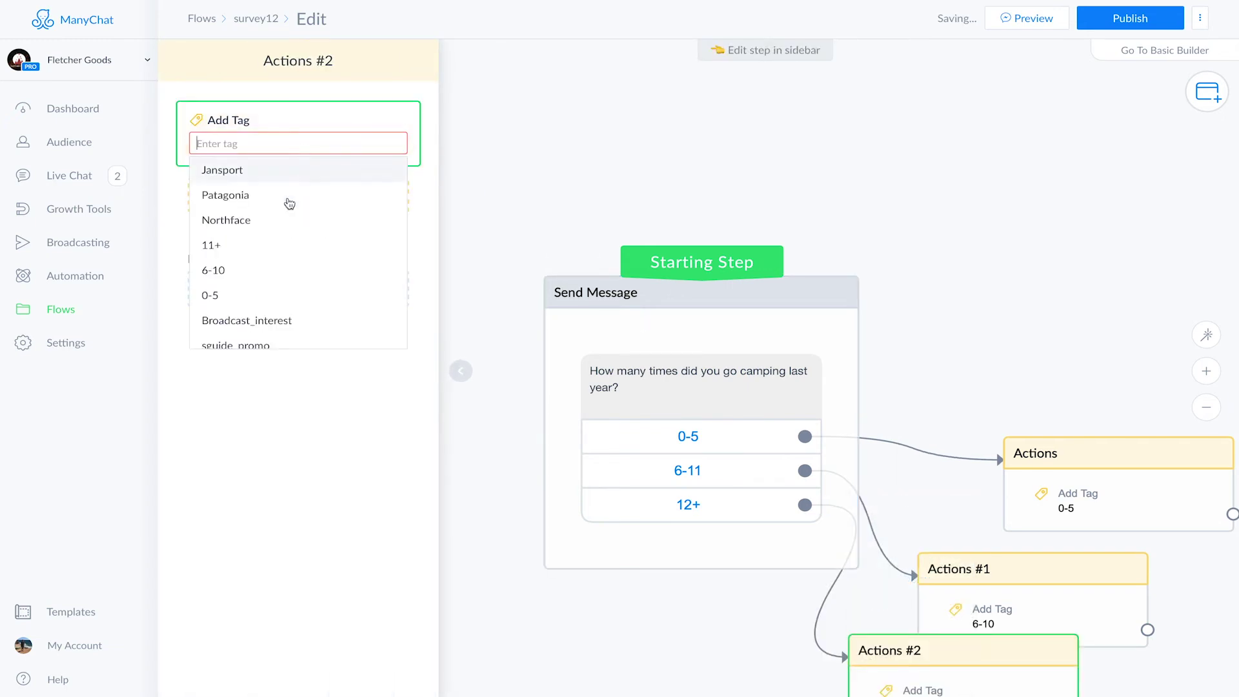
click(260, 246)
Add a message 'Great. We love camping too' after the 0-5 tagging step
mouse_move(1039, 243)
mouse_down()
mouse_move(951, 131)
mouse_move(905, 117)
mouse_up()
mouse_move(1105, 389)
mouse_down()
mouse_move(1176, 354)
mouse_move(1148, 254)
mouse_up()
click(1103, 237)
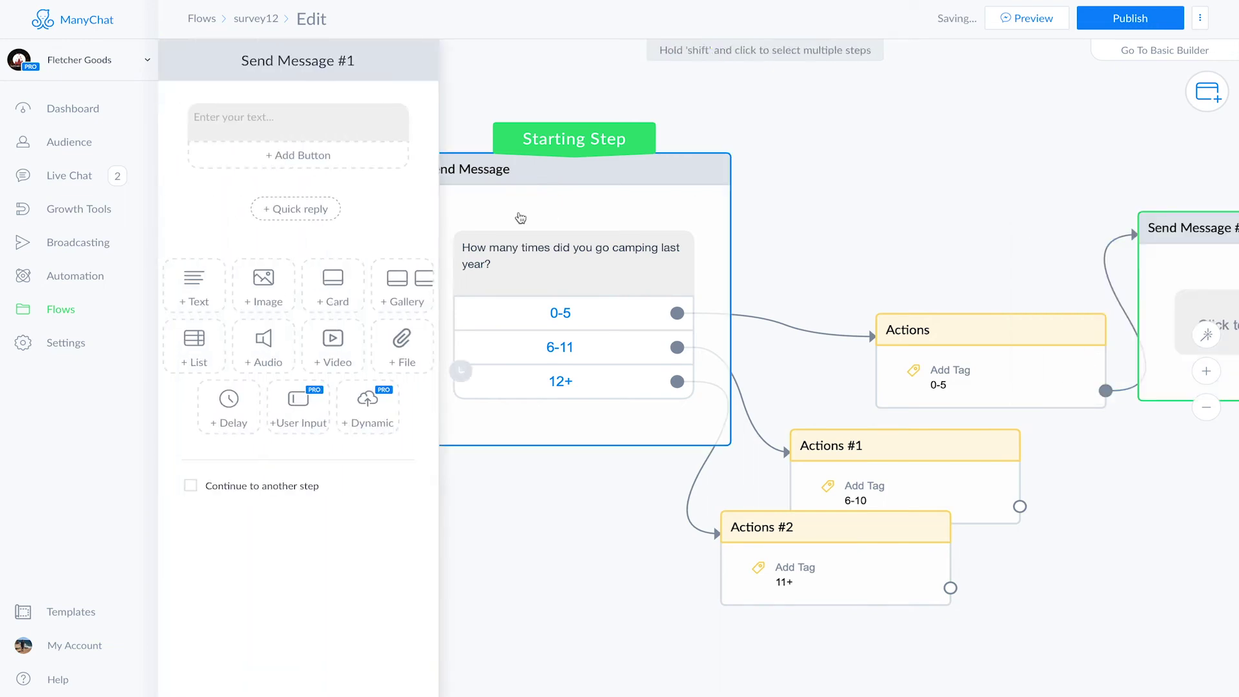
click(290, 118)
text(Great. We love camping t)
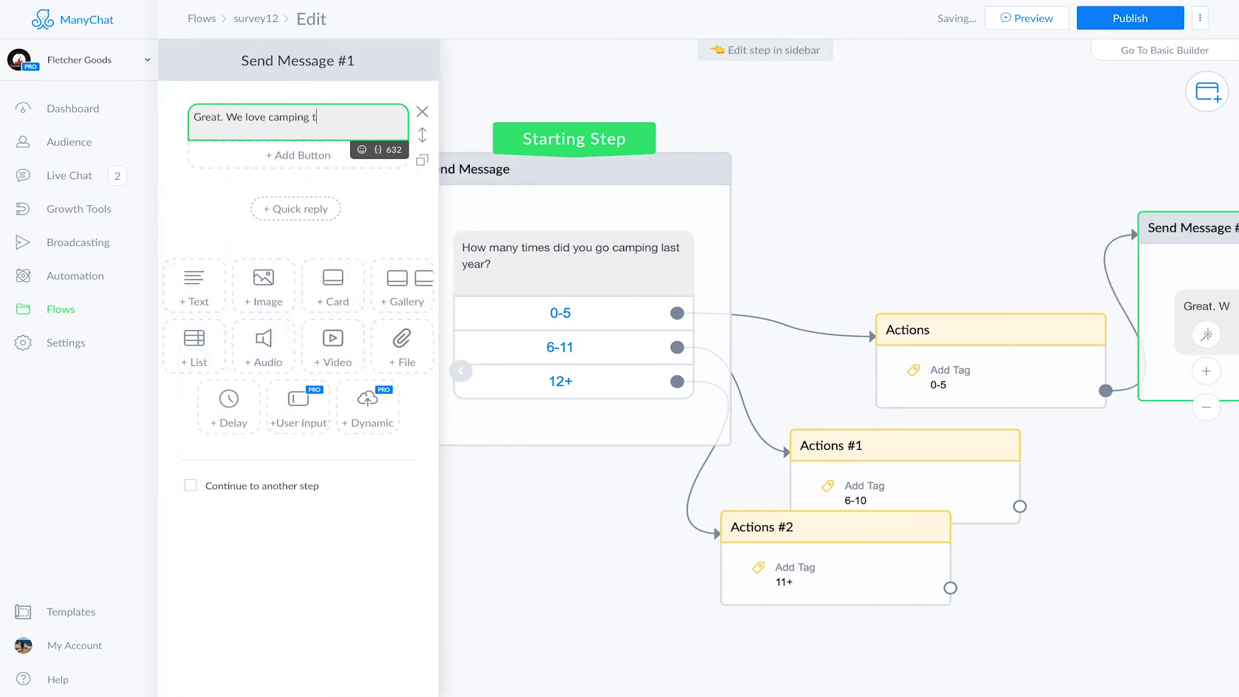
text(oo)
Connect Actions #1 and Actions #2 to the thank-you message
click(1020, 506)
click(1188, 253)
click(951, 587)
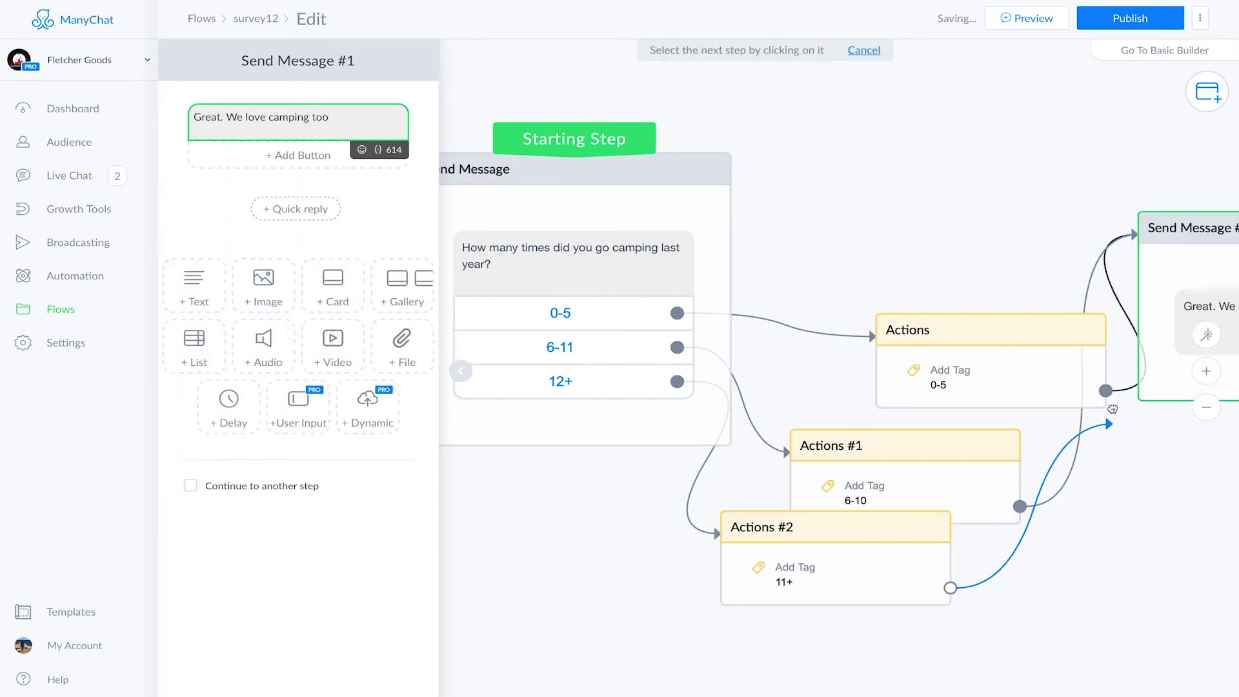
click(1151, 247)
drag(1130, 145, 796, 188)
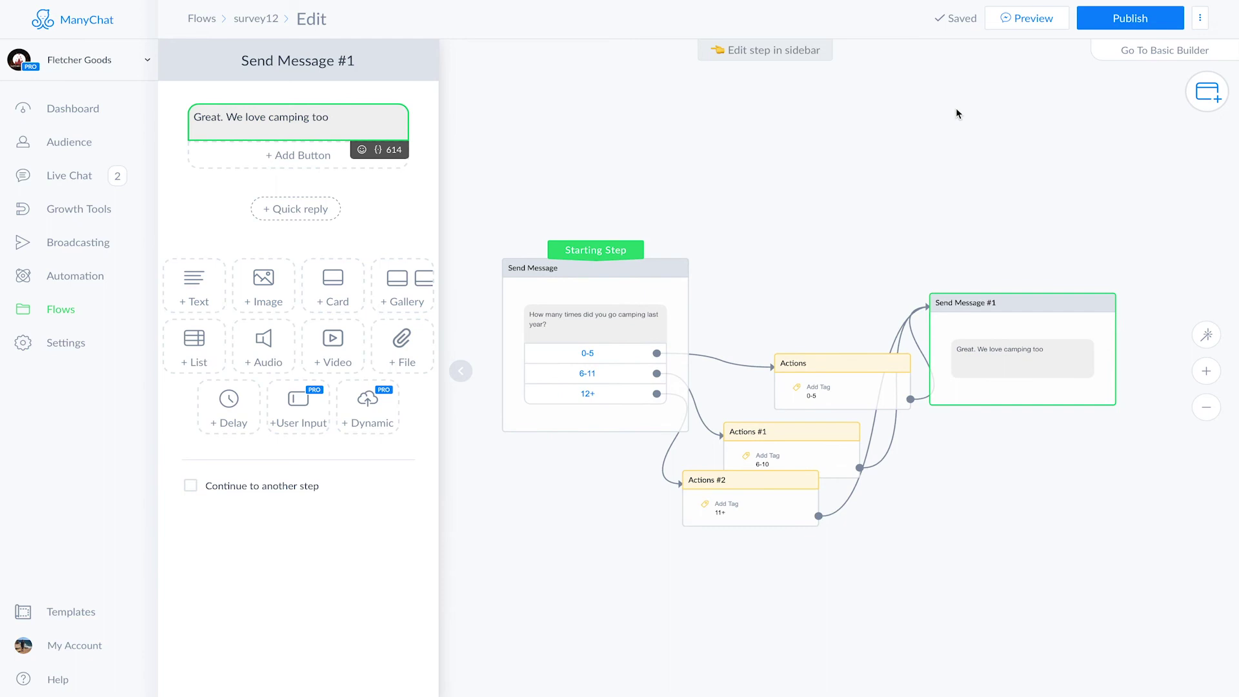
Send a Messenger preview, publish survey12, and go to the Growth Tools list
click(1011, 20)
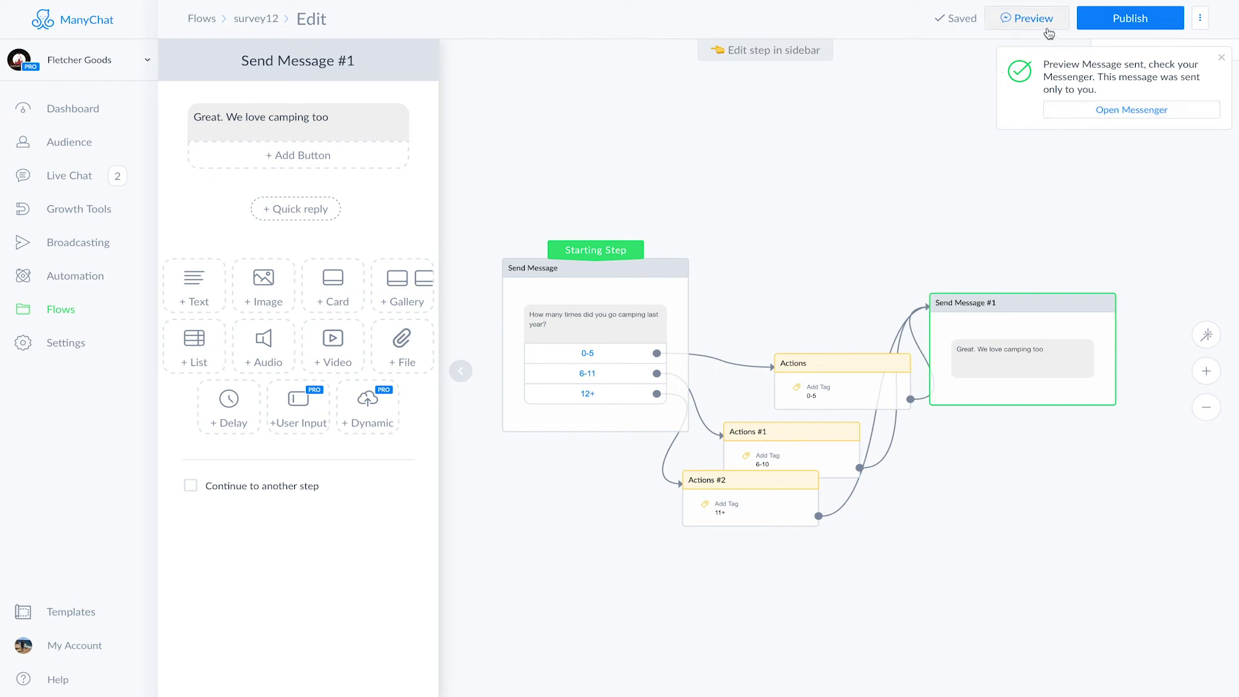
click(1106, 19)
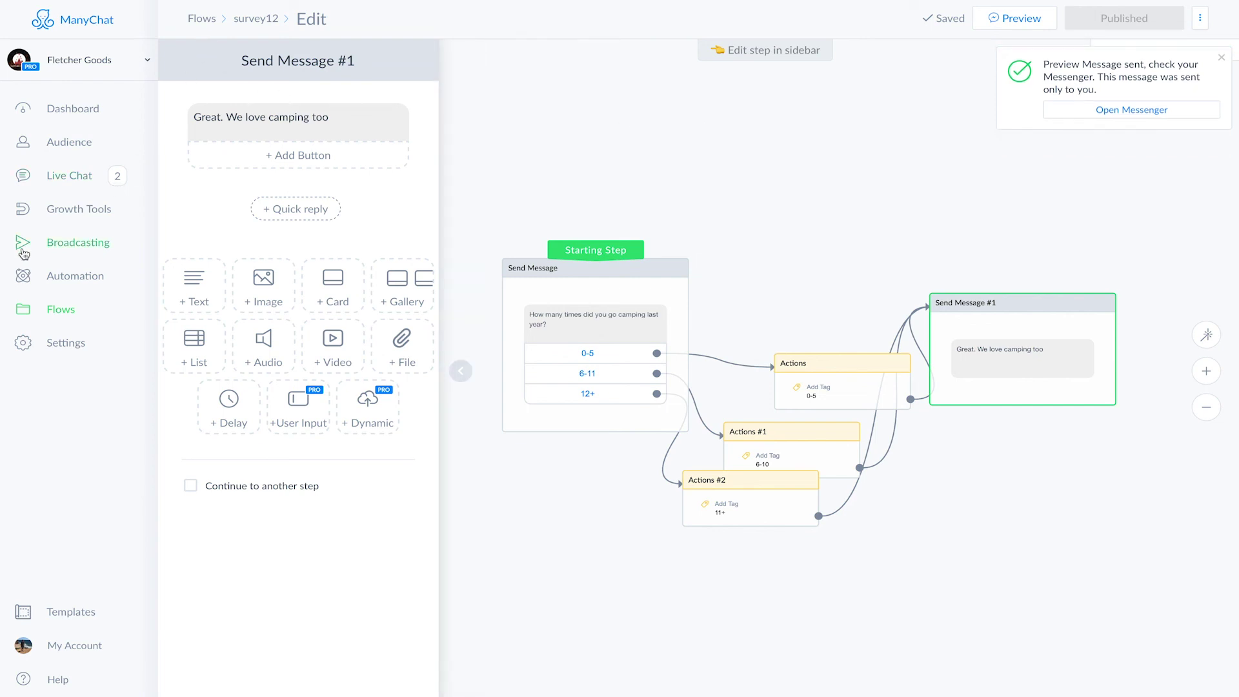
click(257, 20)
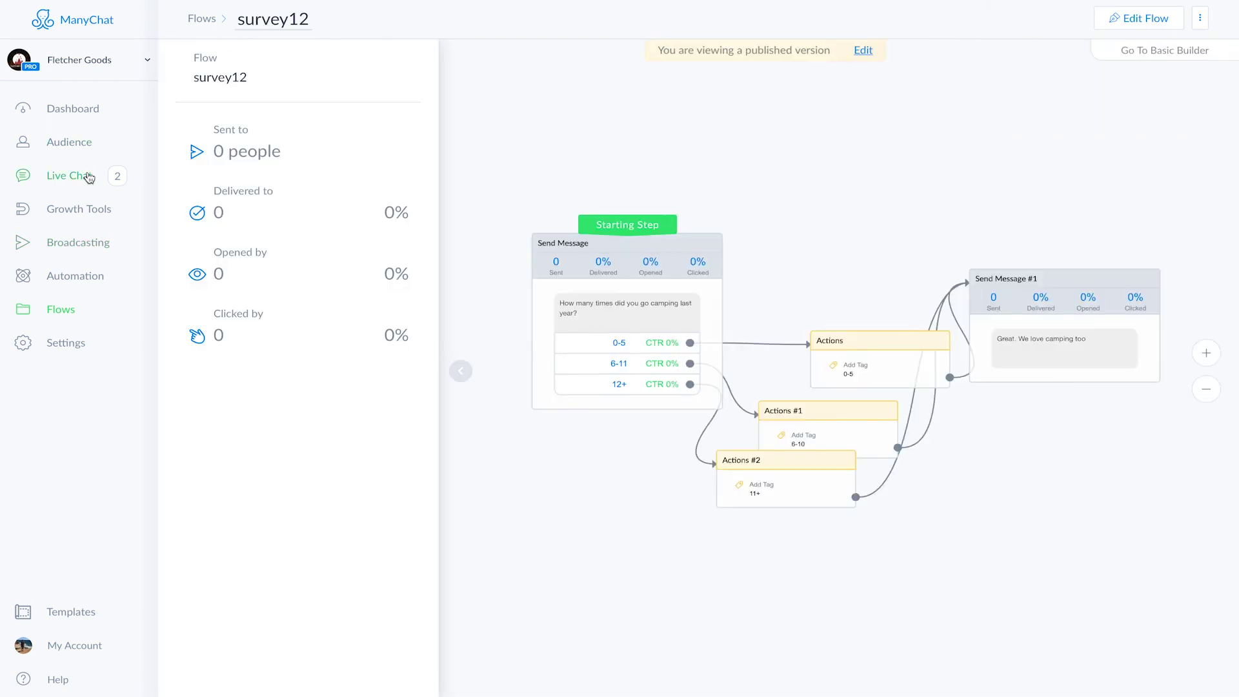
click(87, 210)
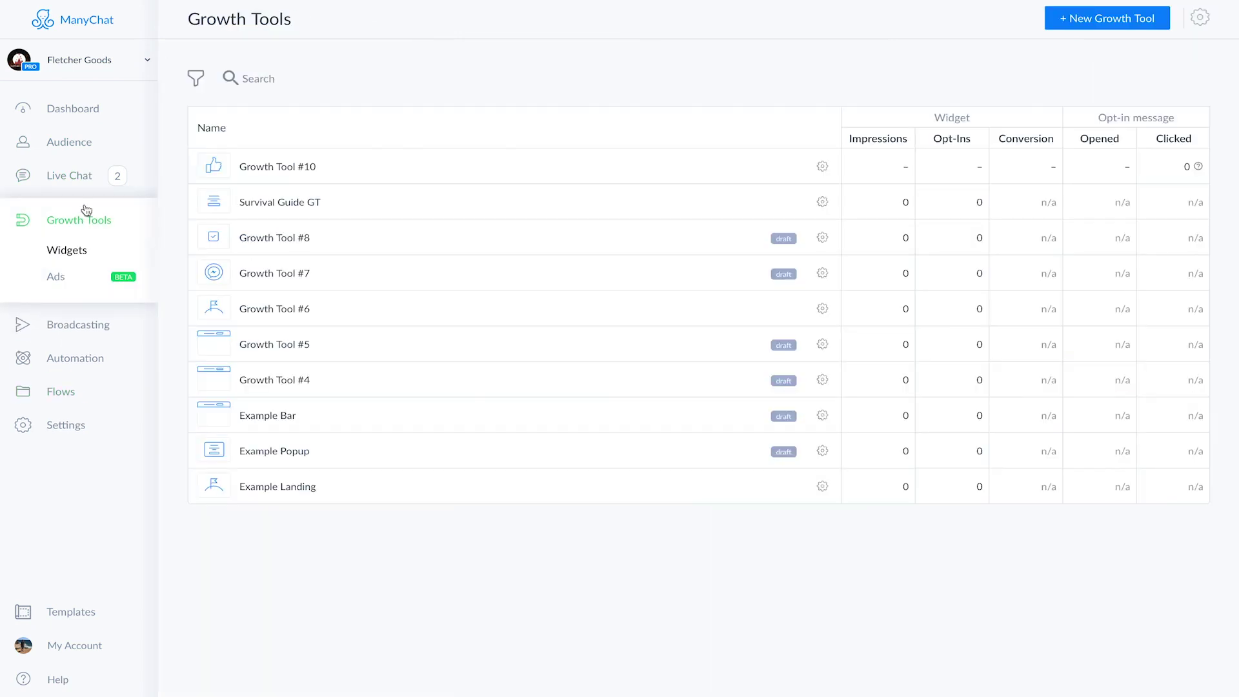